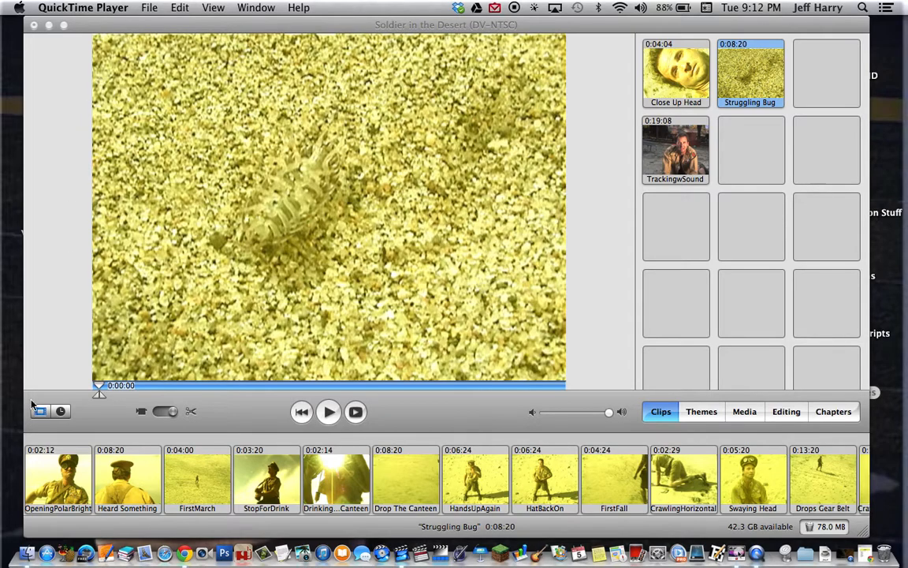
- Play the OpeningPolarBright clip and the opening of the Heard Something clip to review how they follow each other
click(57, 482)
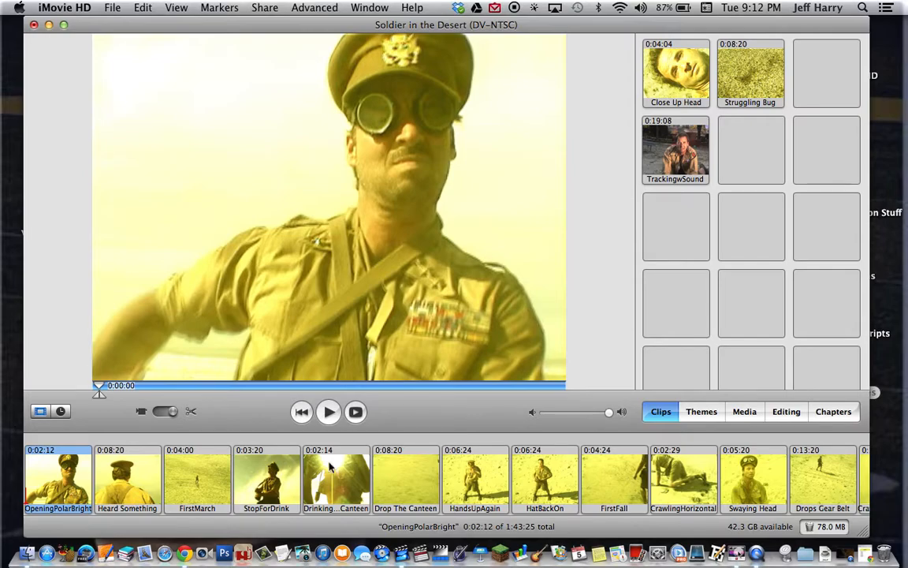
click(329, 411)
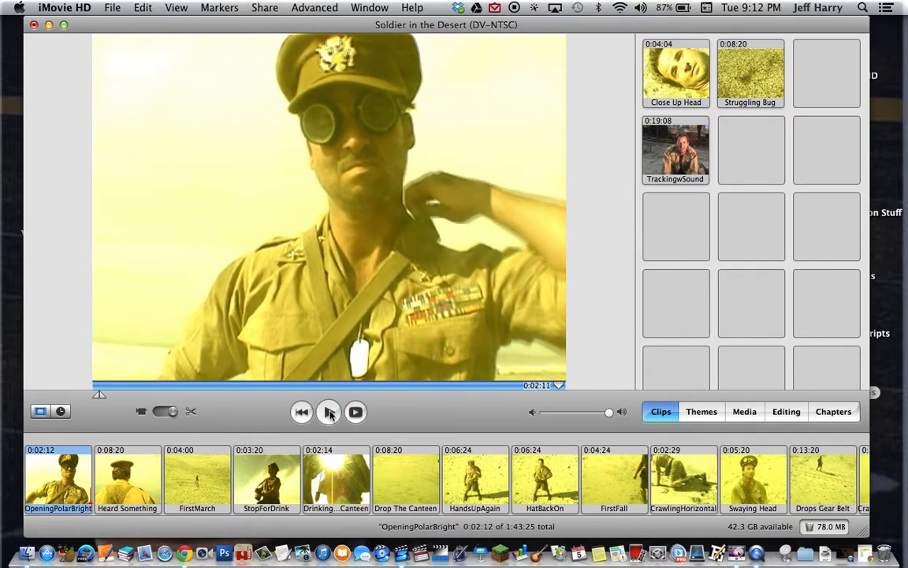
click(132, 484)
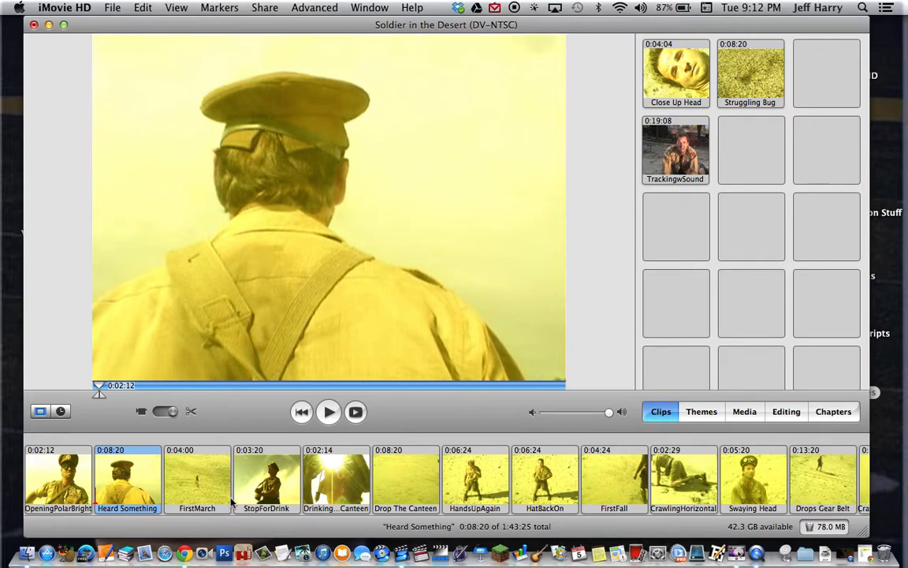
click(329, 413)
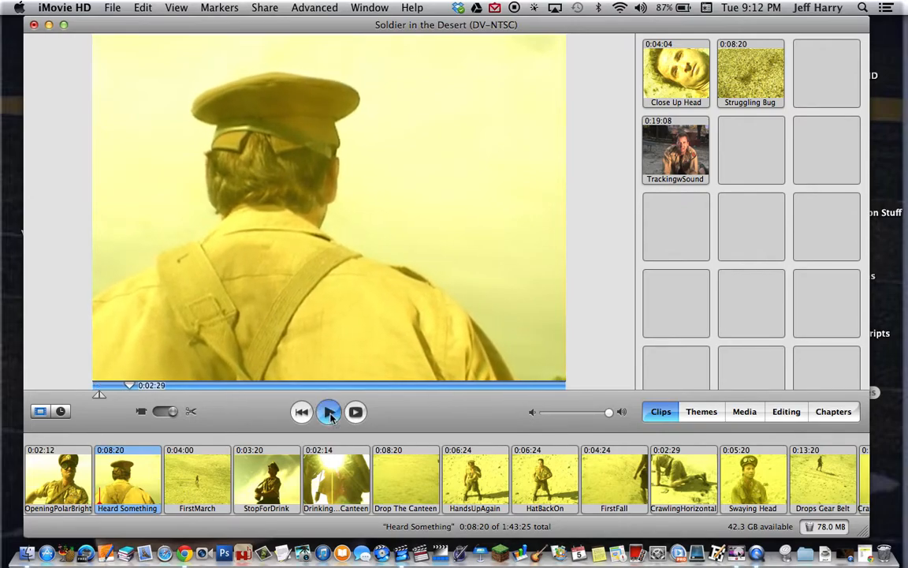
click(330, 413)
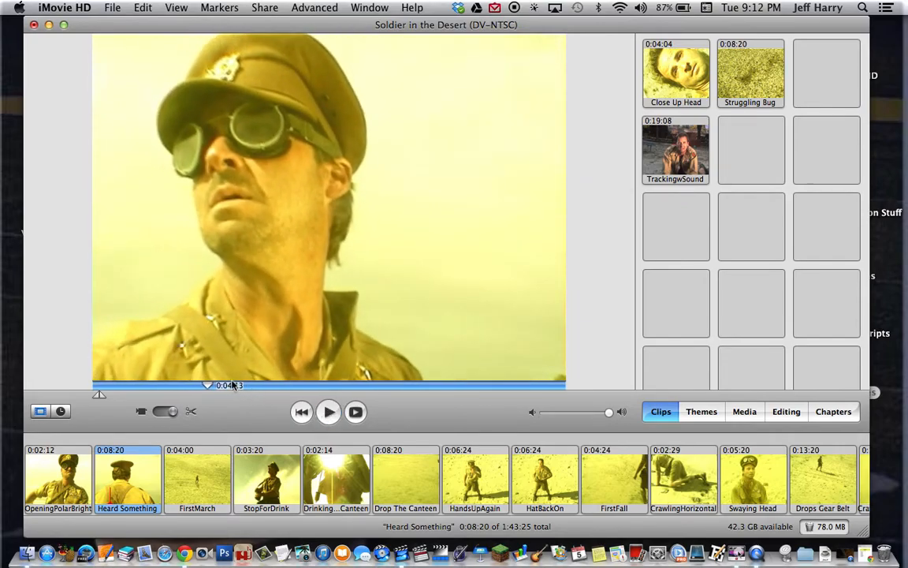
- Replay the opening of the Heard Something clip from its first frame up to the soldier's head turn, and return to its start
drag(206, 384, 82, 372)
click(330, 413)
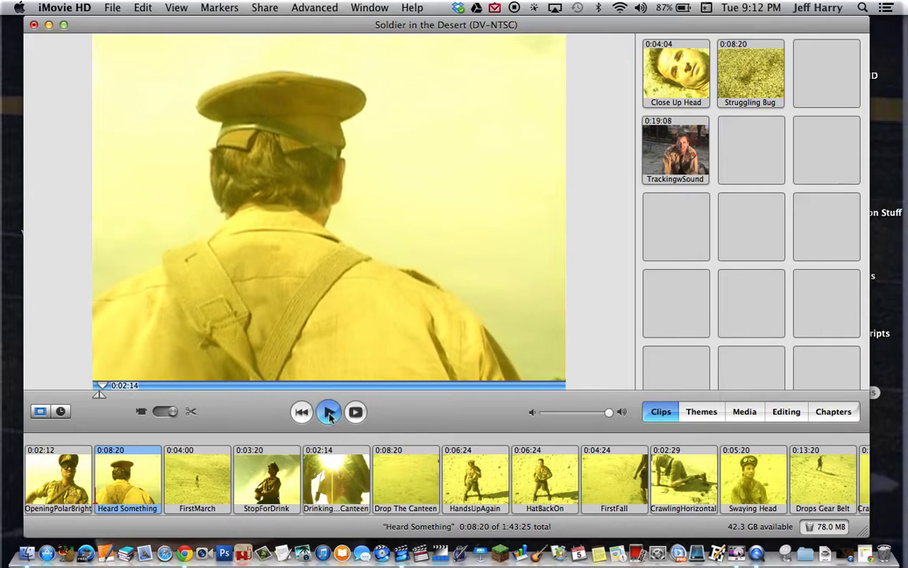
click(330, 413)
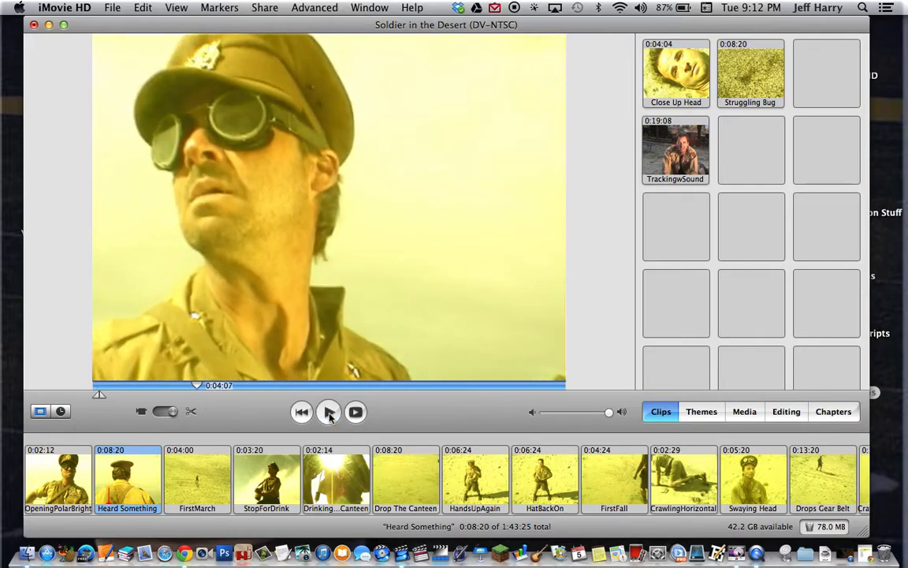
drag(181, 384, 72, 370)
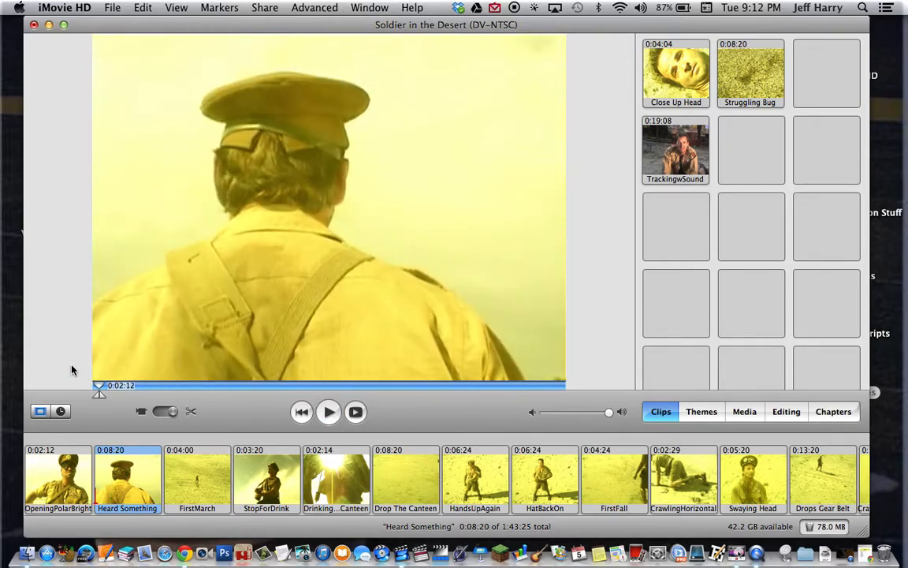
click(329, 413)
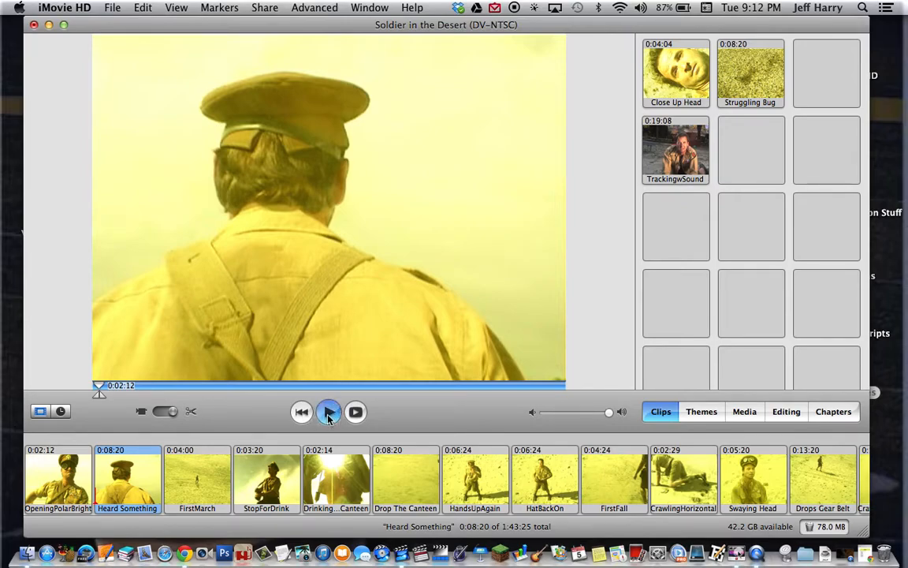
click(329, 413)
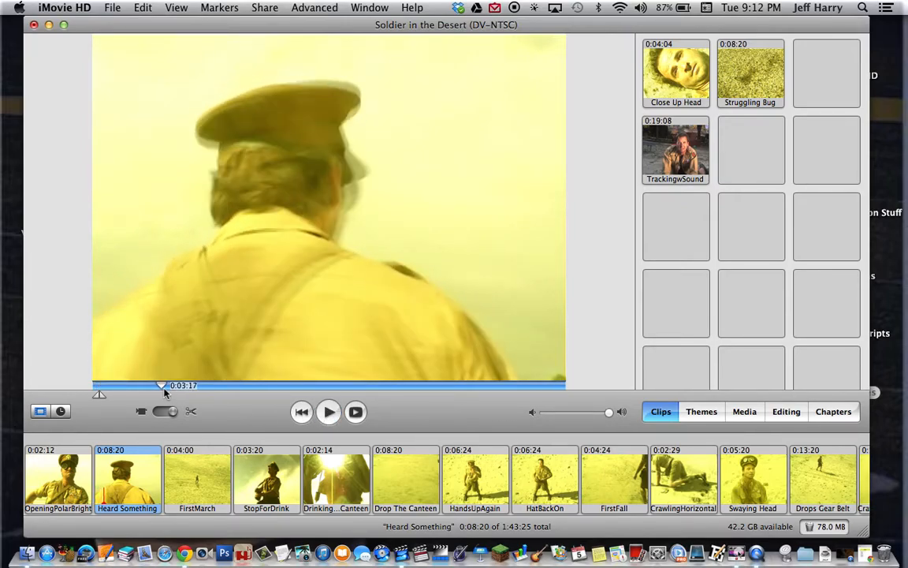
drag(161, 386, 84, 389)
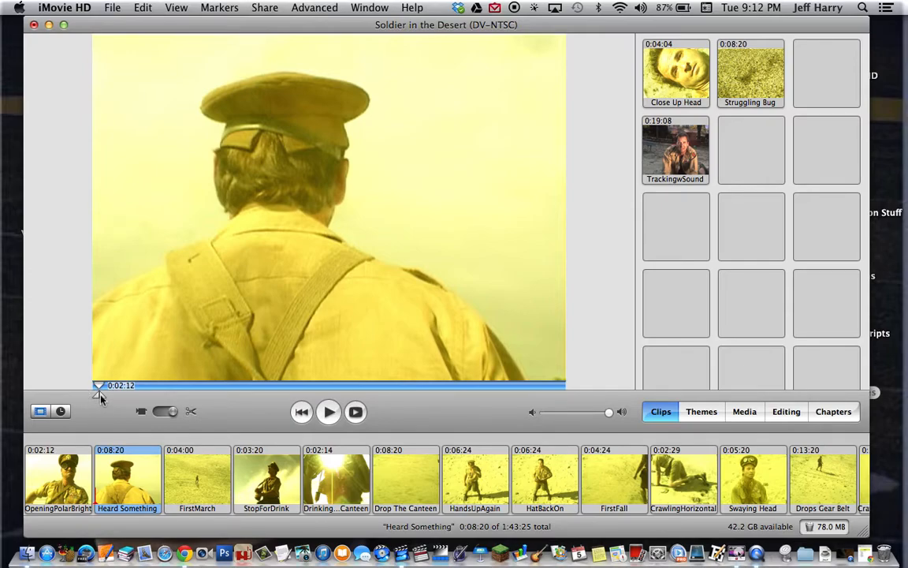
- Delete the opening frames of the Heard Something clip up to 0:03:10 and play the trimmed start
drag(100, 398, 149, 397)
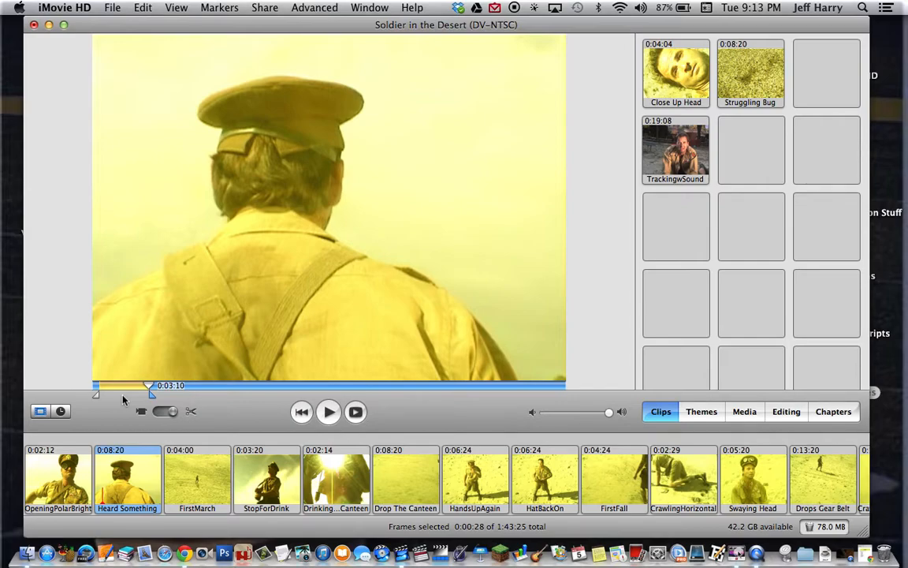
key(Delete)
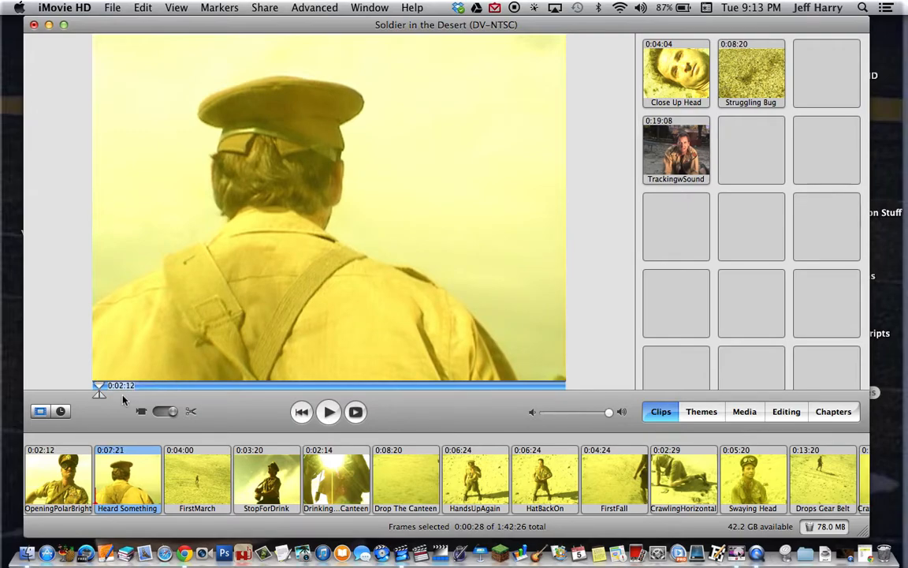
click(330, 412)
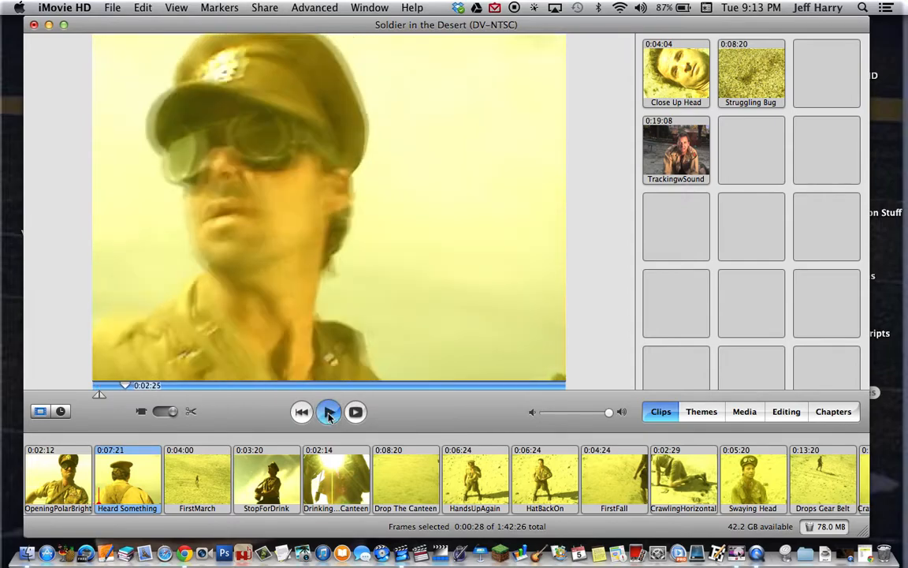
click(329, 411)
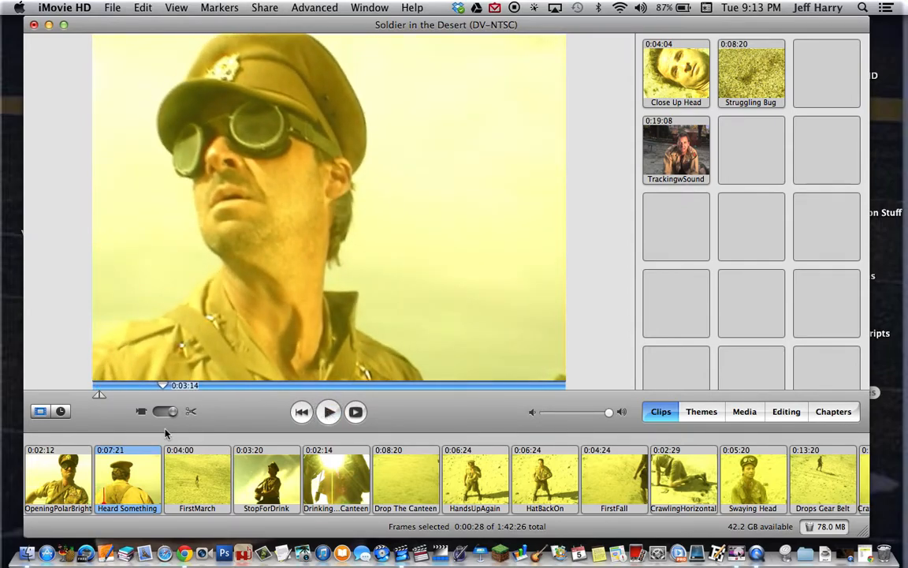
- Play OpeningPolarBright, Heard Something and FirstMarch together as one sequence to check the cuts
click(124, 433)
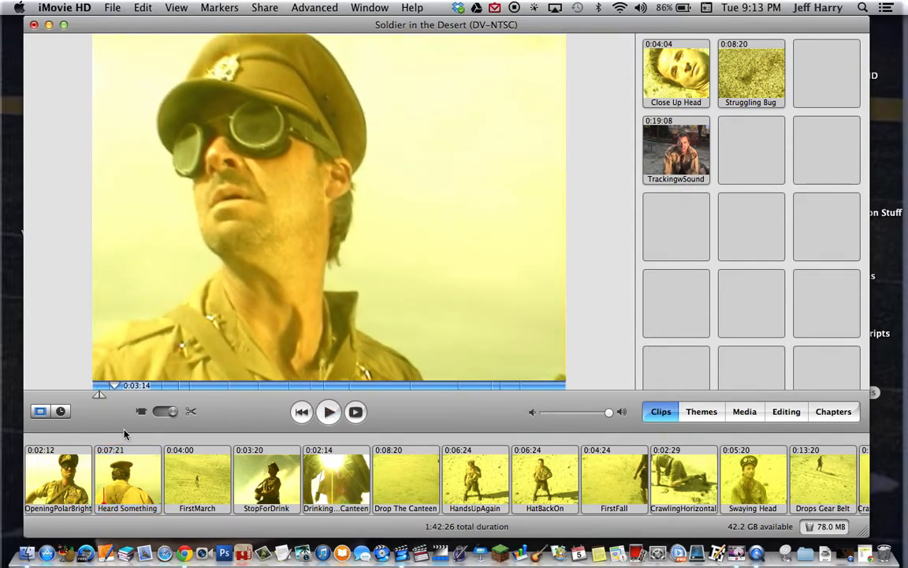
click(66, 471)
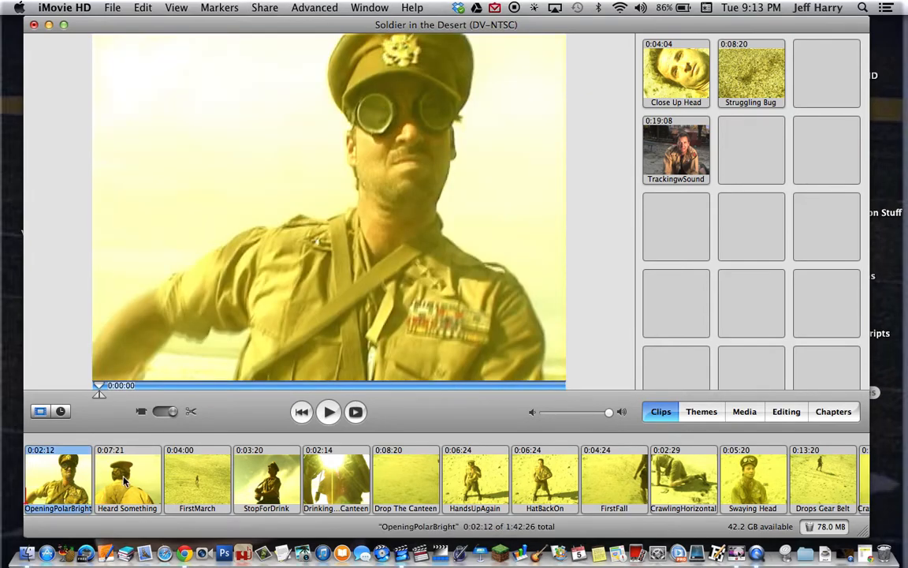
shift+click(193, 484)
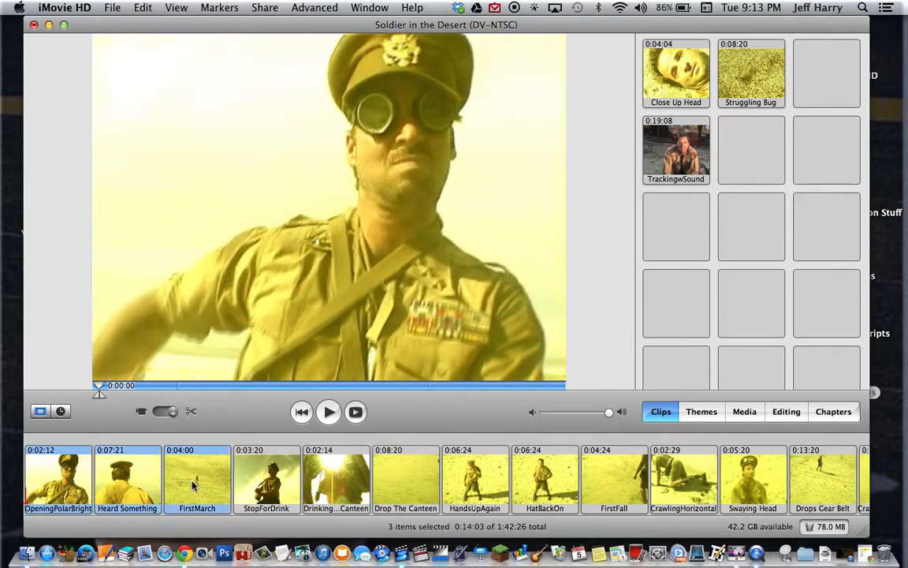
click(330, 413)
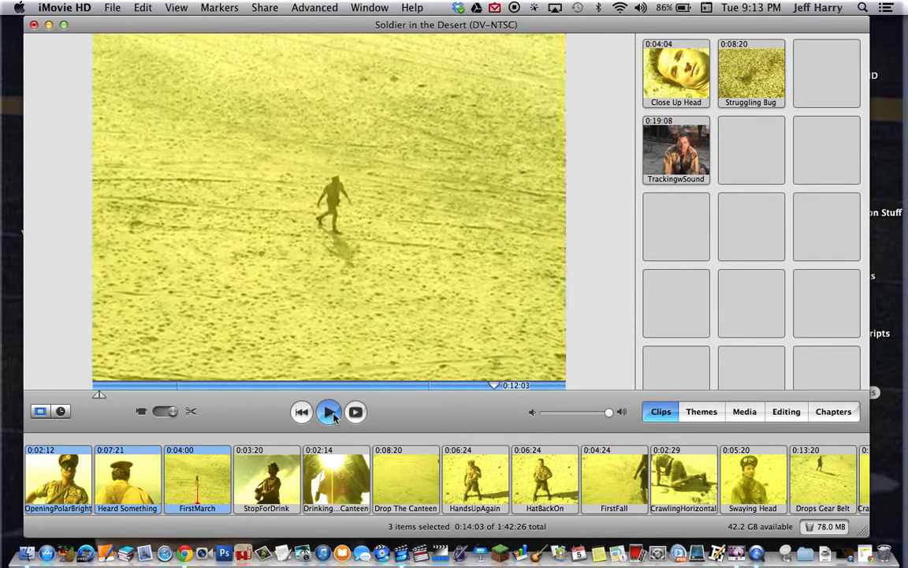
click(331, 411)
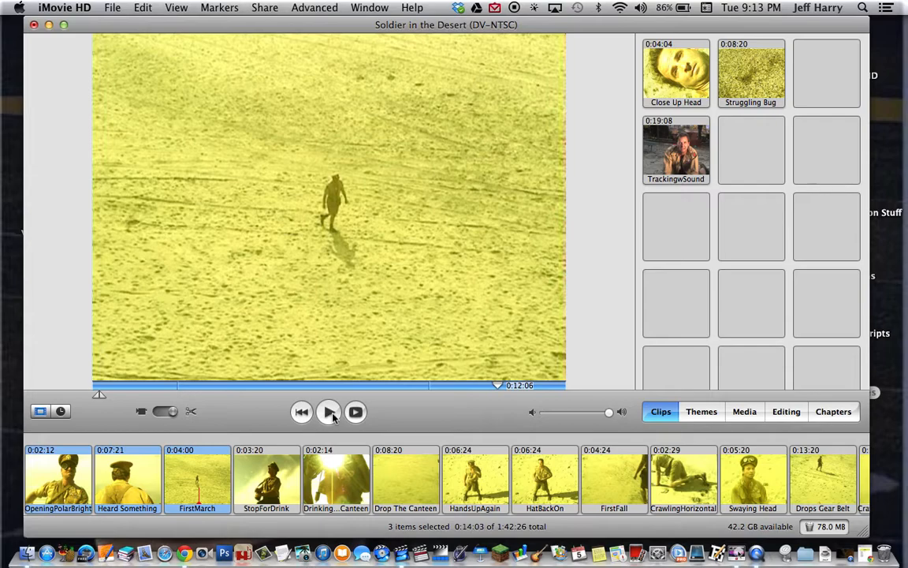
- Scrub the FirstMarch clip to its last frame and view the first frame of Heard Something
click(225, 425)
click(213, 465)
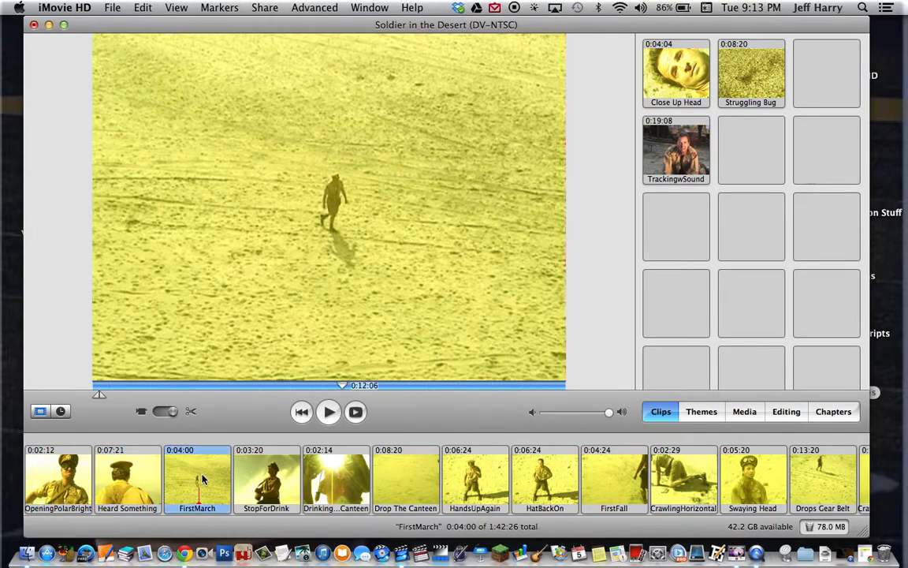
drag(344, 389, 559, 396)
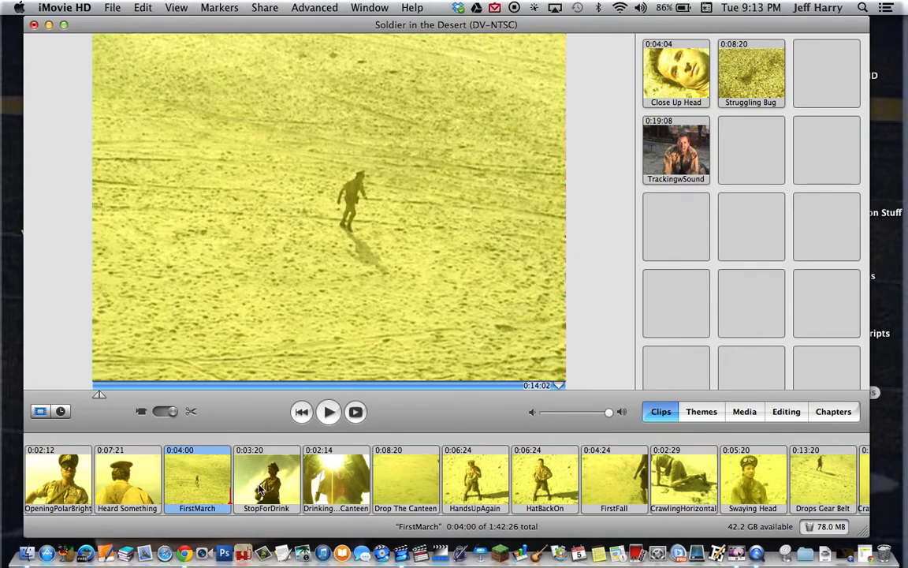
click(110, 482)
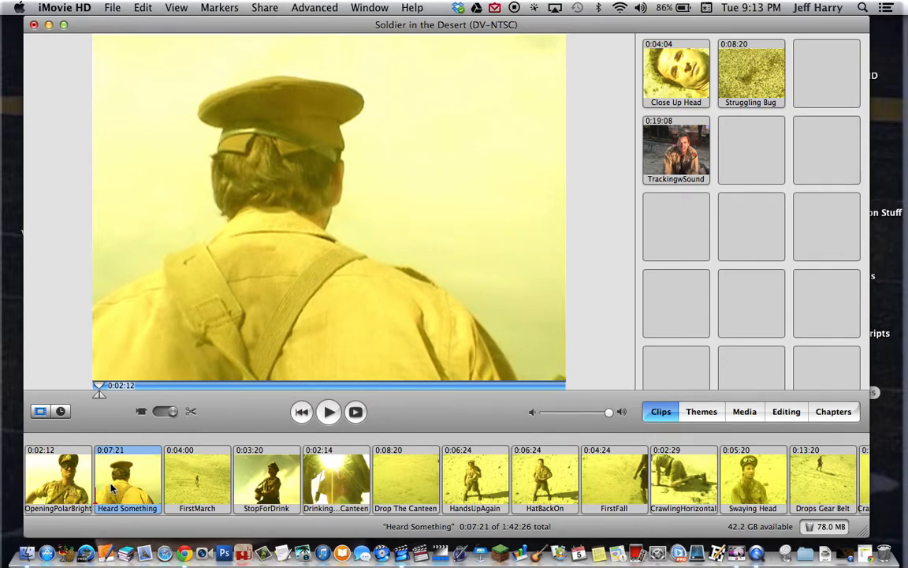
- Play the StopForDrink clip and the DrinkingFromCanteen clip to review the drinking action
click(270, 493)
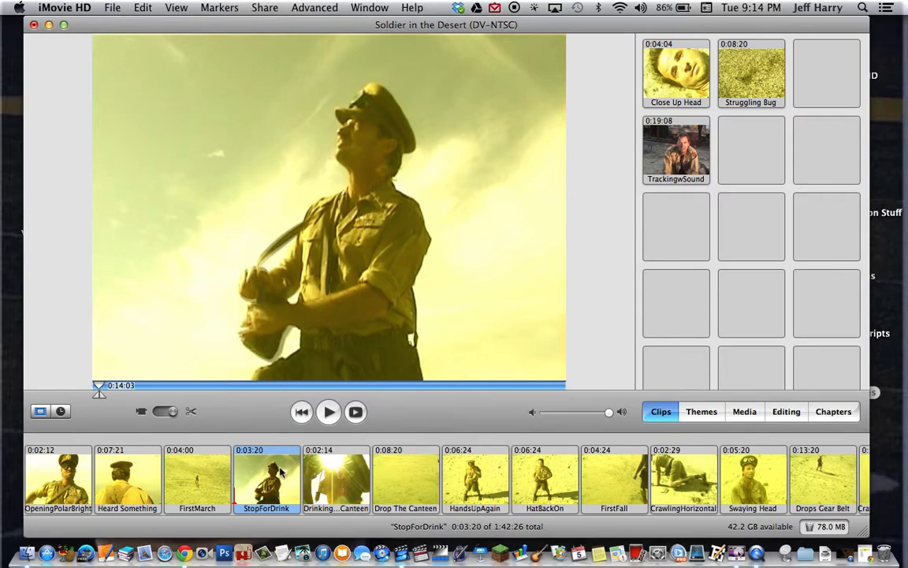
click(329, 410)
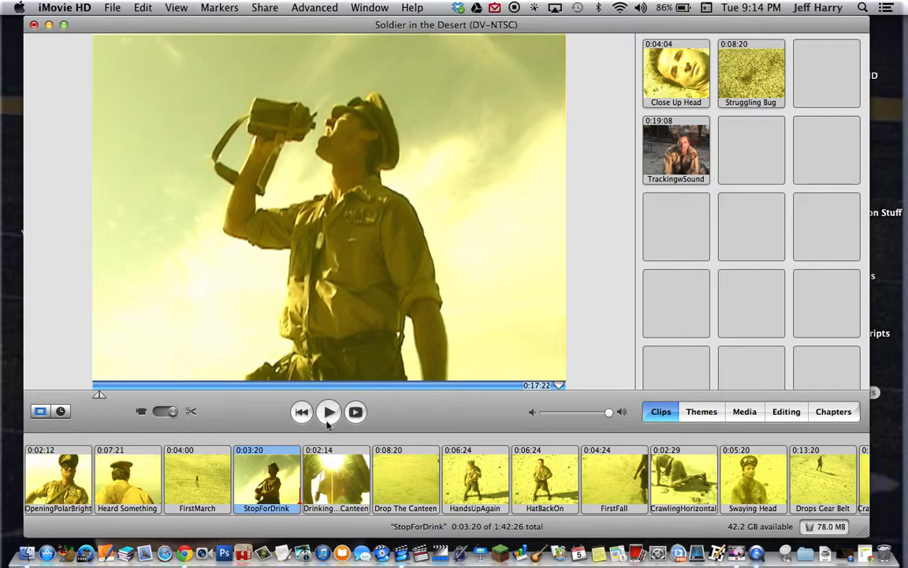
click(337, 484)
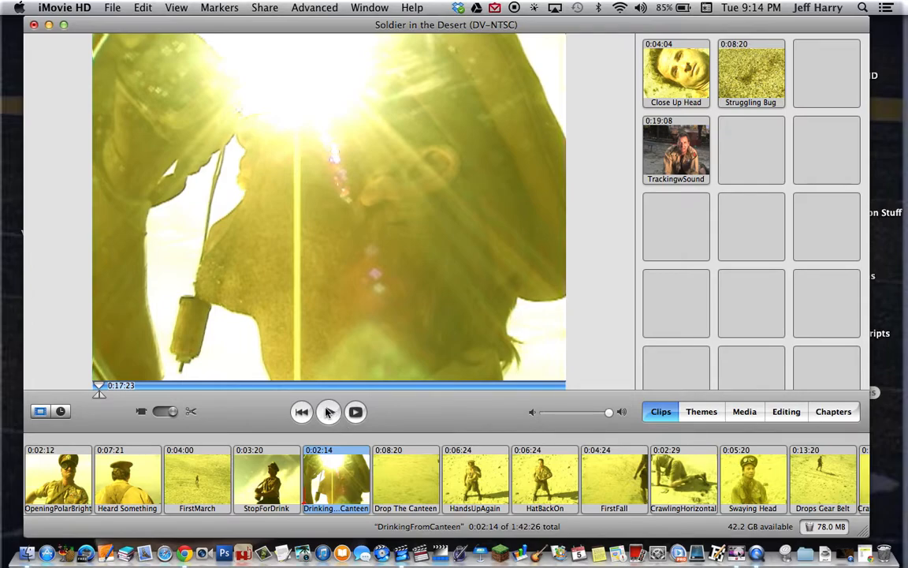
click(329, 412)
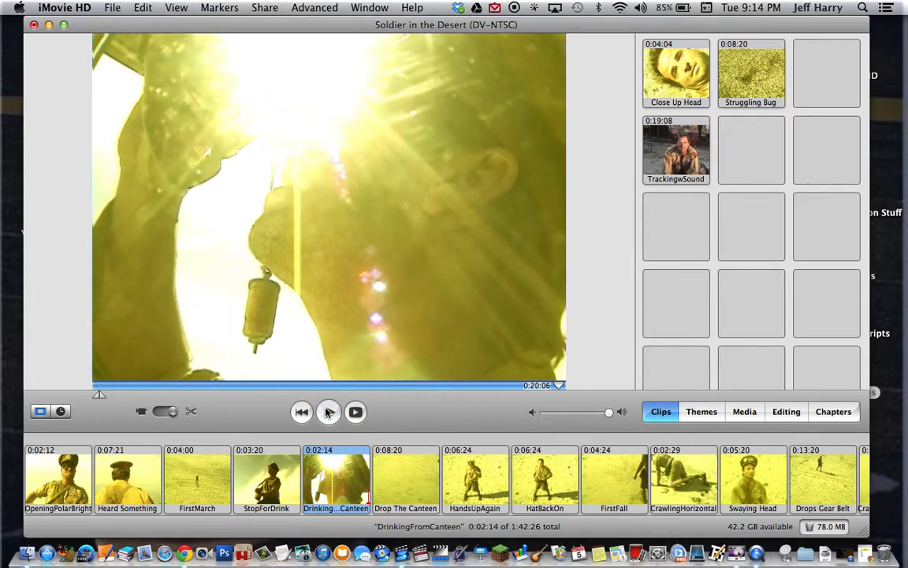
- Scrub StopForDrink to near its end and compare that frame with the start of DrinkingFromCanteen
click(265, 456)
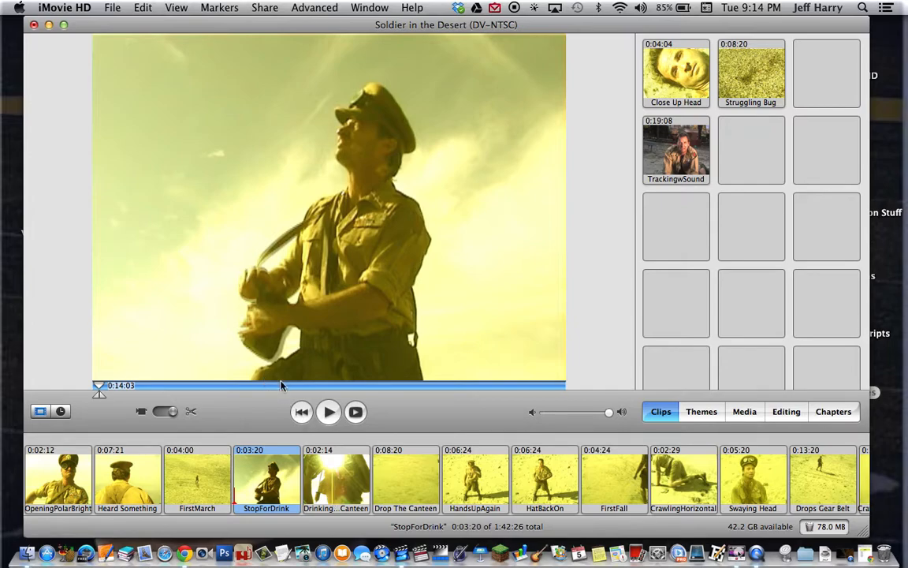
drag(321, 385, 534, 394)
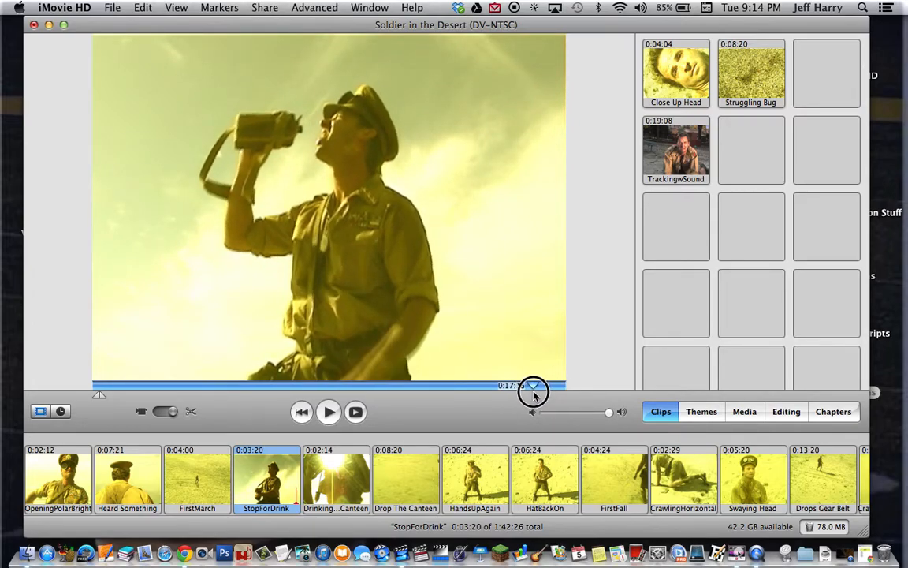
click(331, 480)
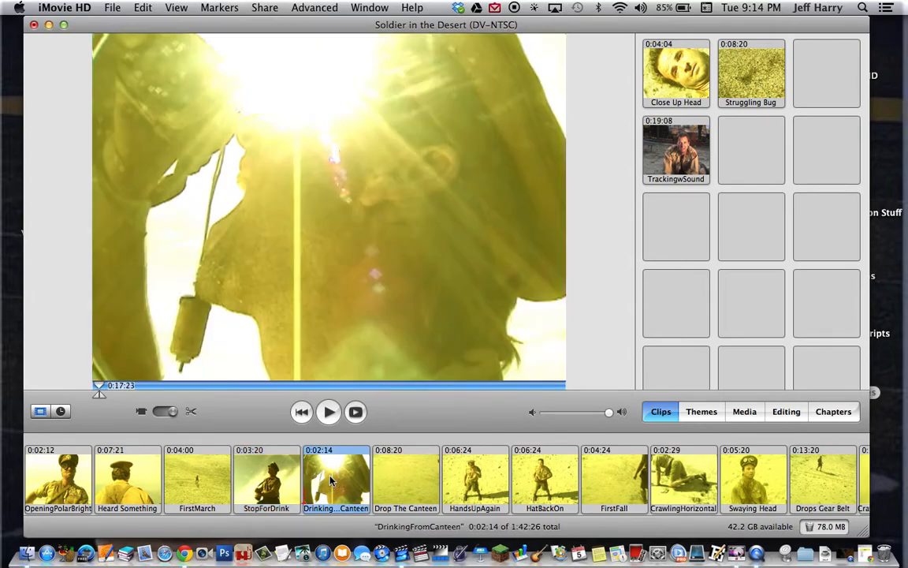
- Delete the last frames of the StopForDrink clip, from 0:17:17 to its end
click(274, 468)
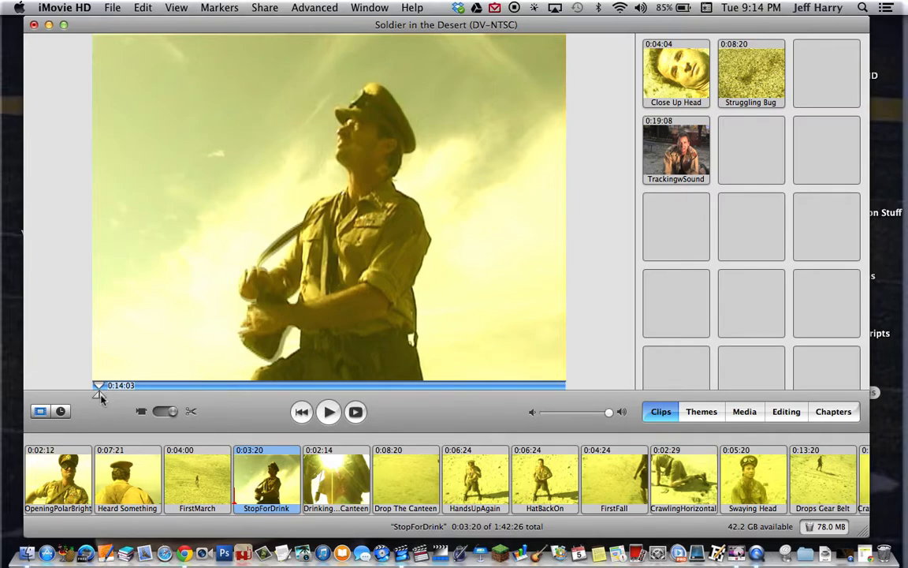
mouse_move(100, 394)
mouse_down()
mouse_move(192, 386)
mouse_move(560, 393)
mouse_up()
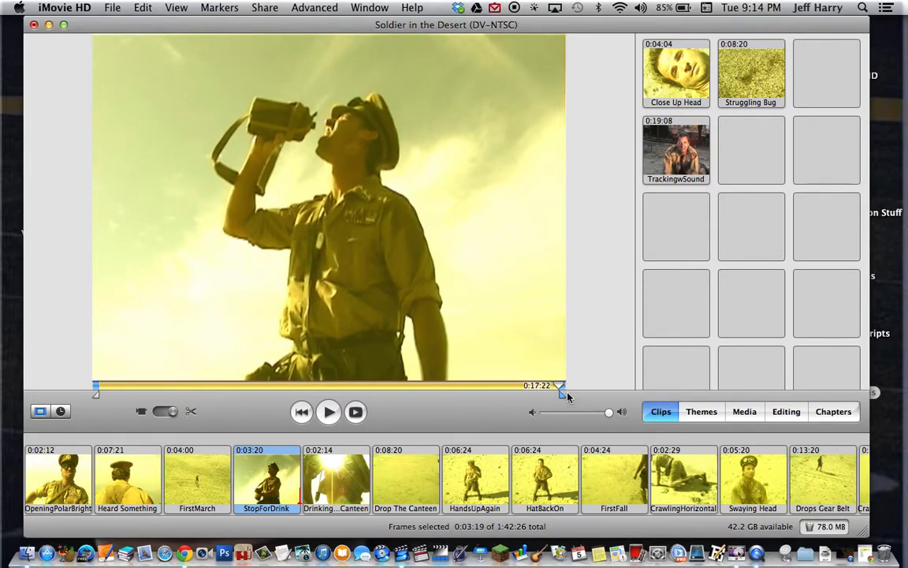
mouse_move(95, 391)
mouse_down()
mouse_move(519, 398)
mouse_move(569, 408)
mouse_up()
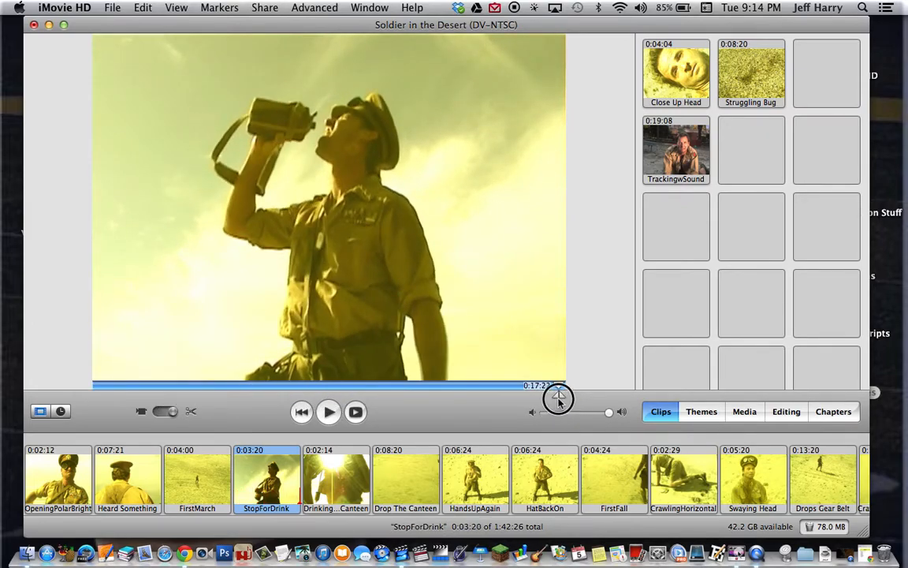
drag(558, 399, 536, 396)
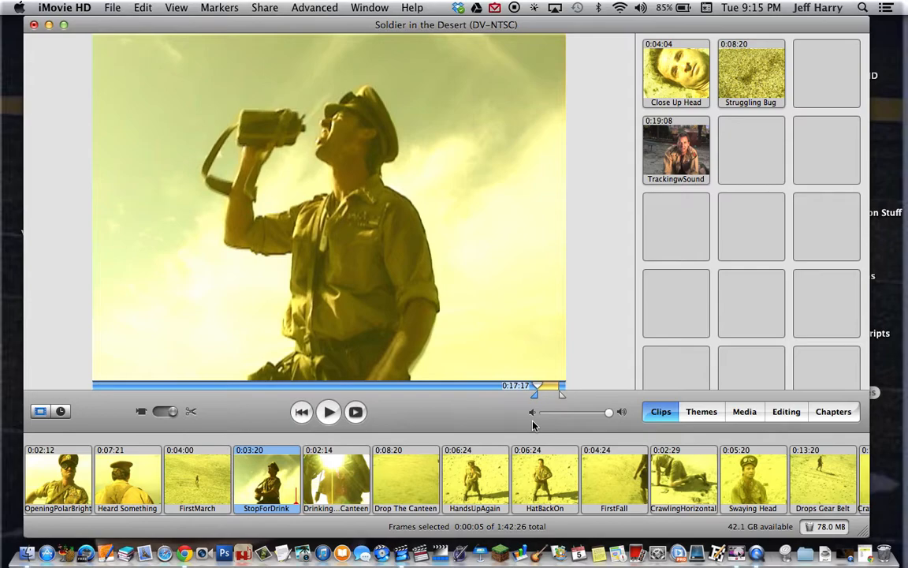
key(Delete)
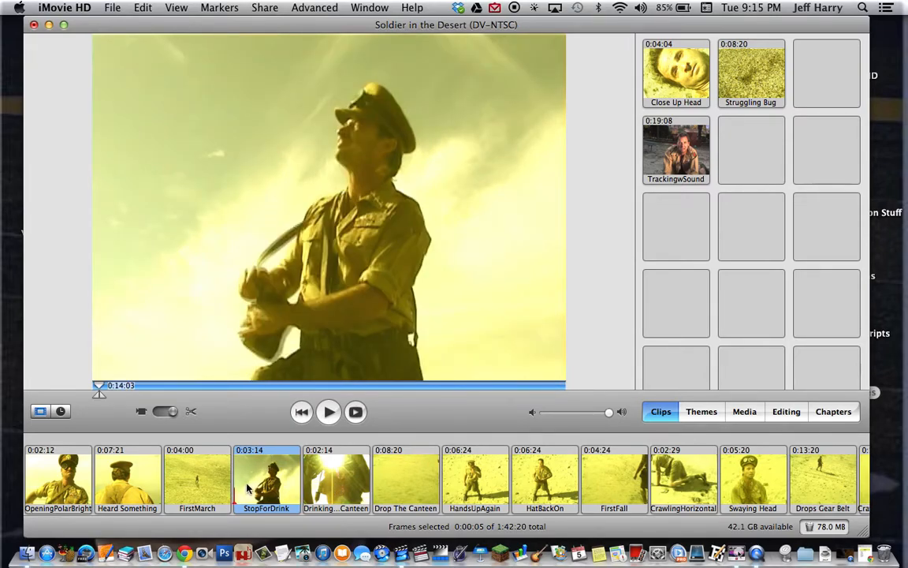
- Play StopForDrink, DrinkingFromCanteen and Drop The Canteen in sequence, finishing with the rest of Drop The Canteen on its own
shift+click(313, 499)
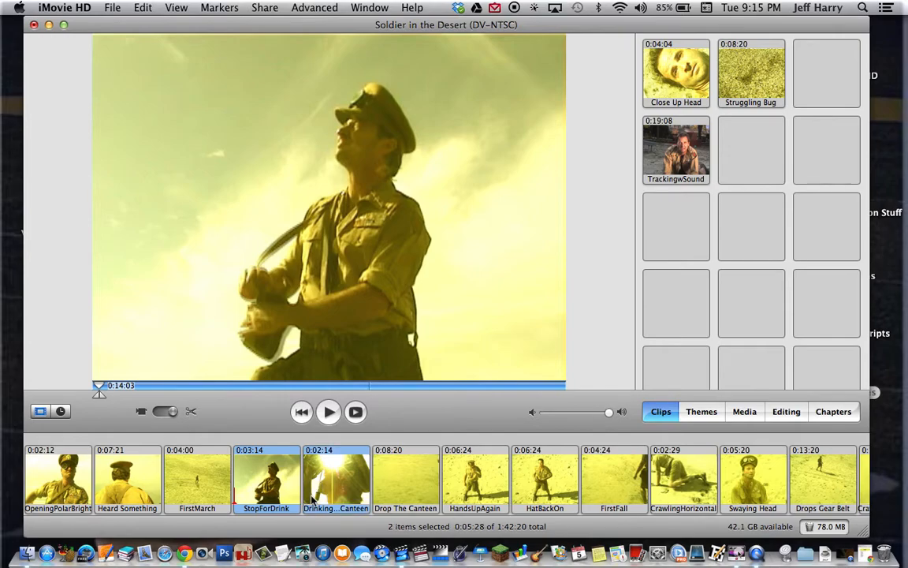
shift+click(408, 502)
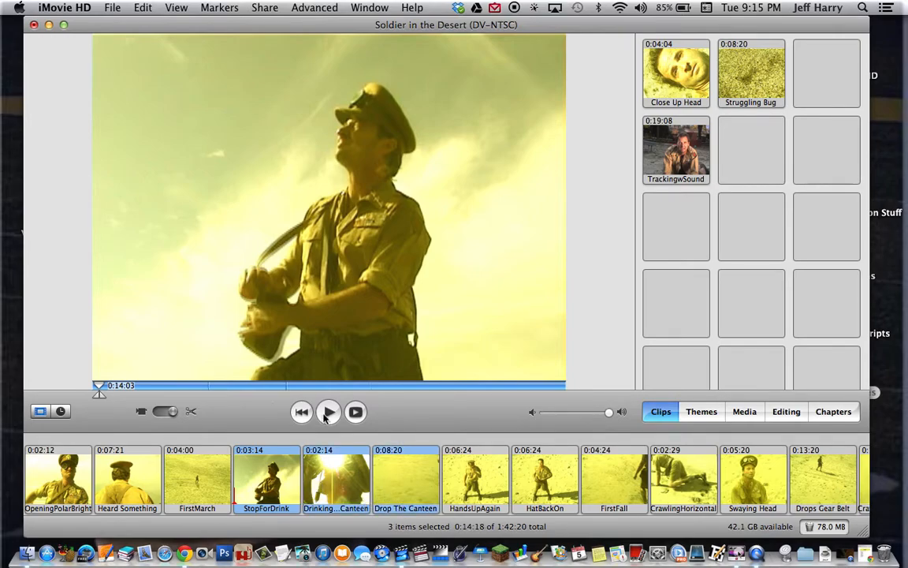
click(326, 415)
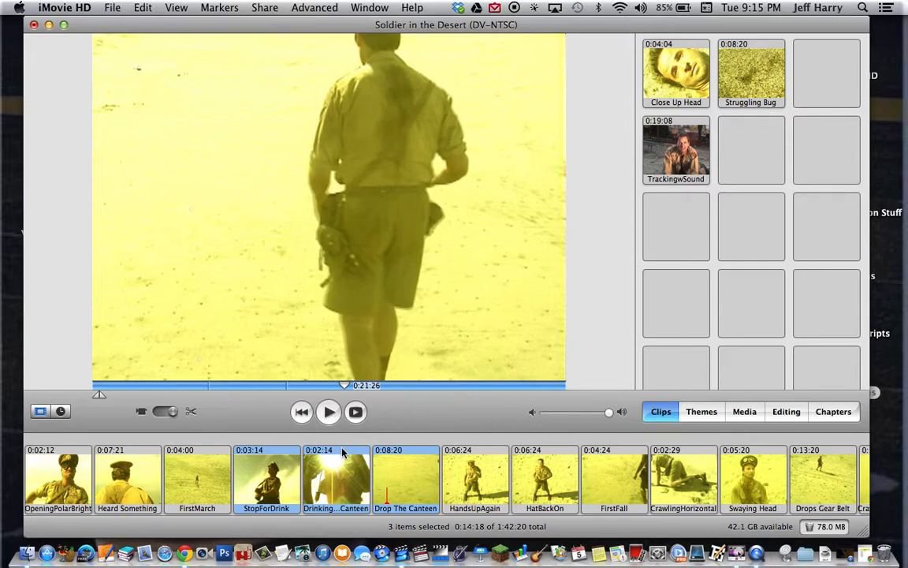
click(392, 477)
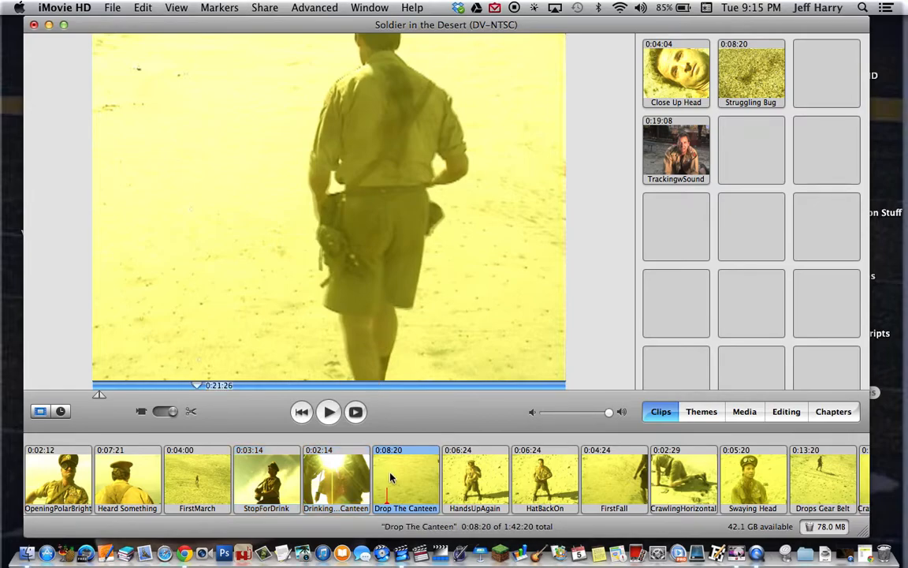
click(330, 411)
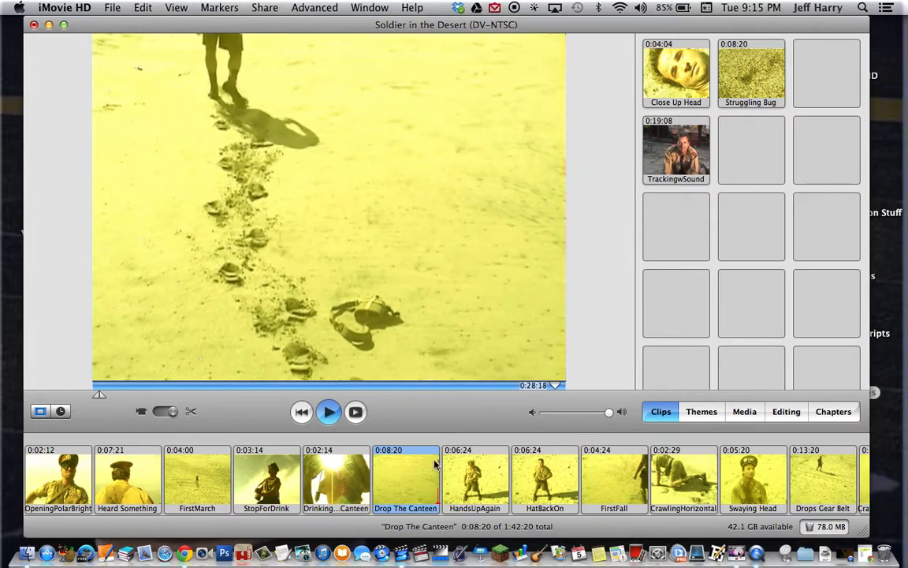
- Play the HandsUpAgain, HatBackOn and FirstFall clips one after another to check how the action continues
click(473, 491)
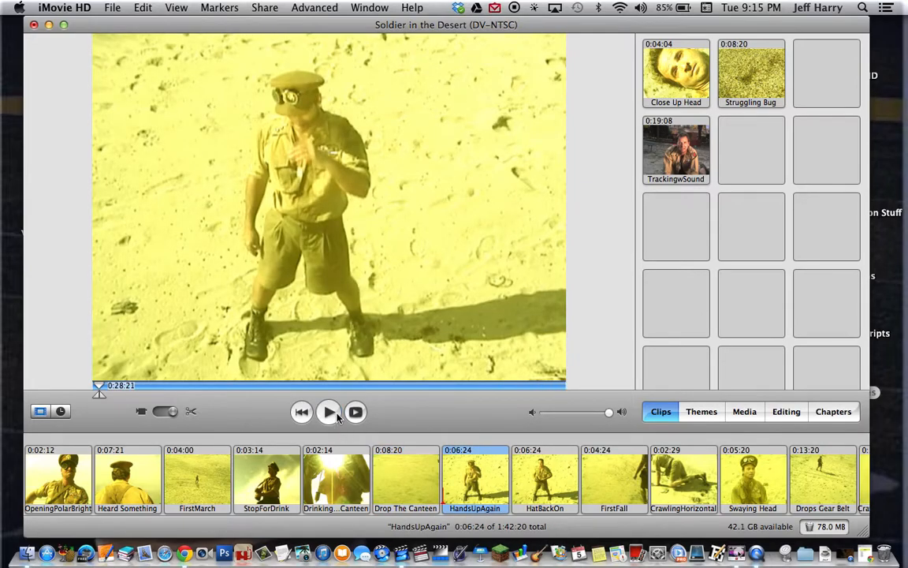
click(331, 413)
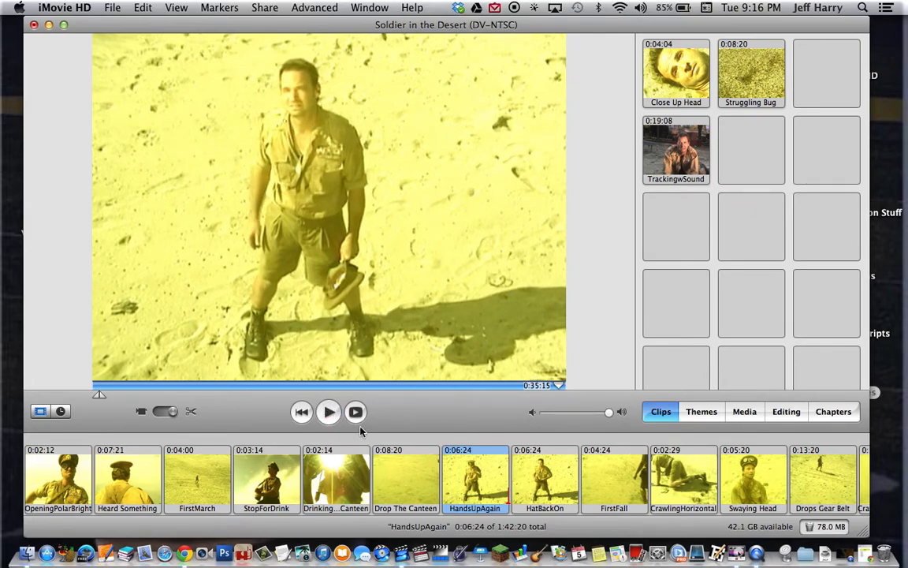
click(552, 492)
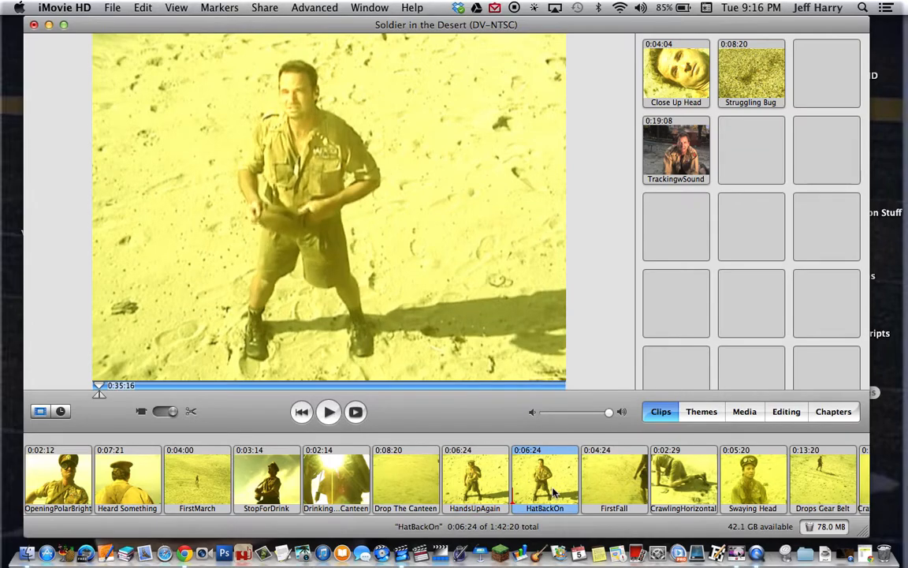
click(328, 410)
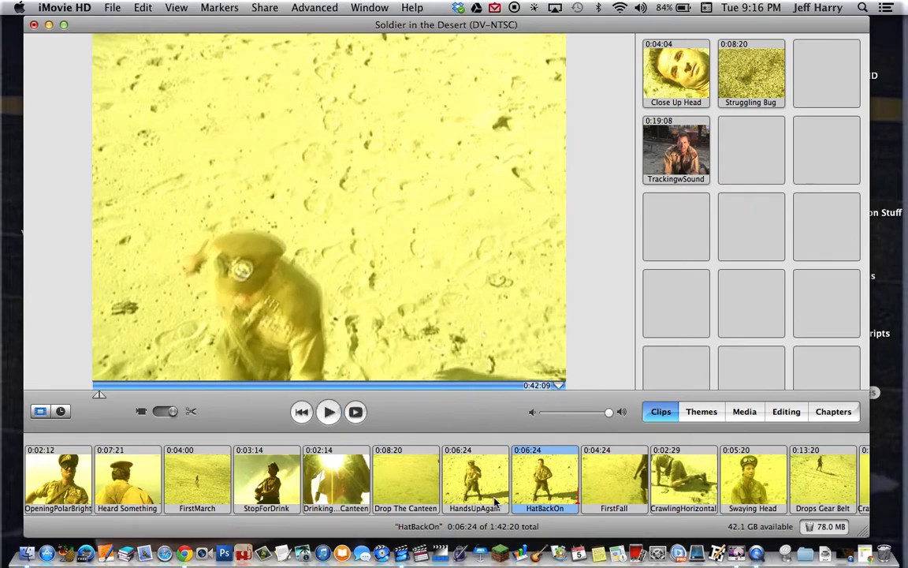
click(616, 493)
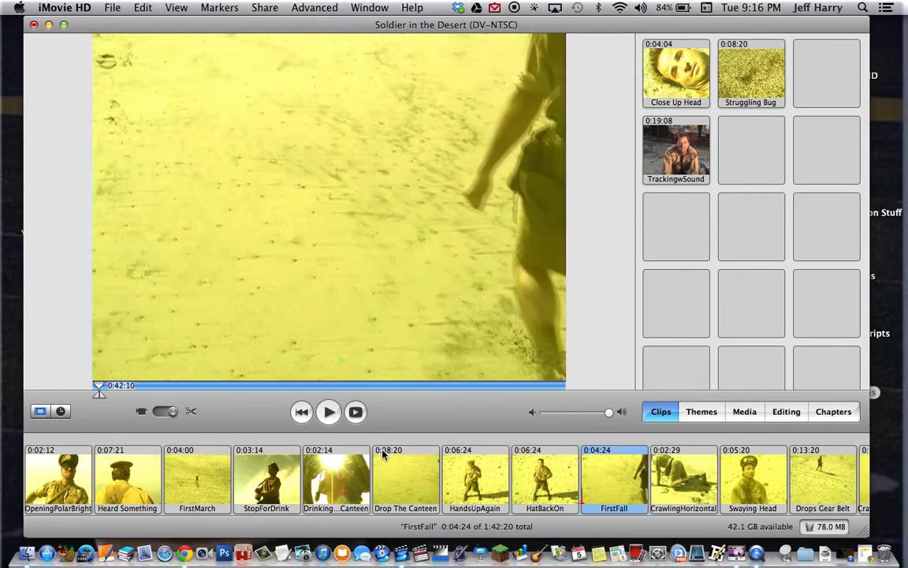
click(329, 410)
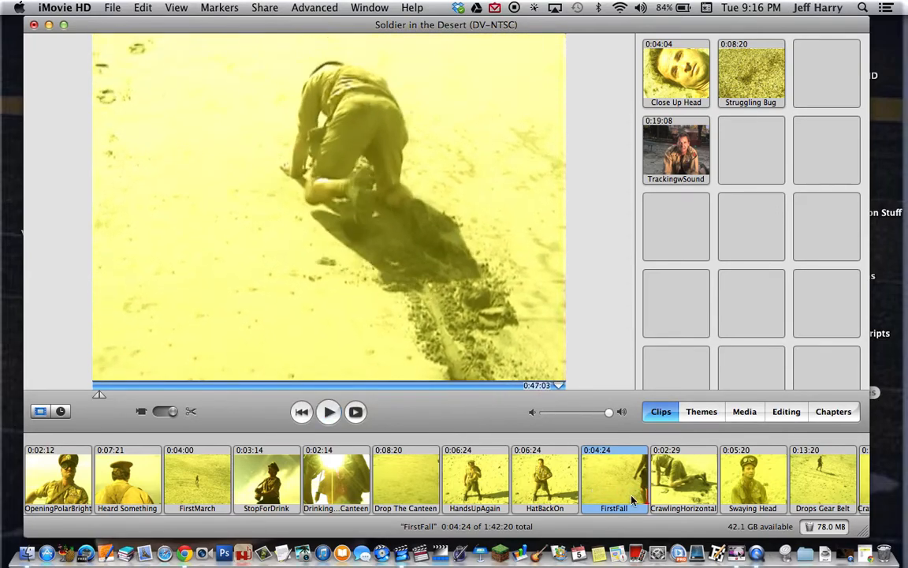
- View the opening frames of CrawlingHorizontal, Swaying Head, Drops Gear Belt and Crawling to Sunlight
click(676, 482)
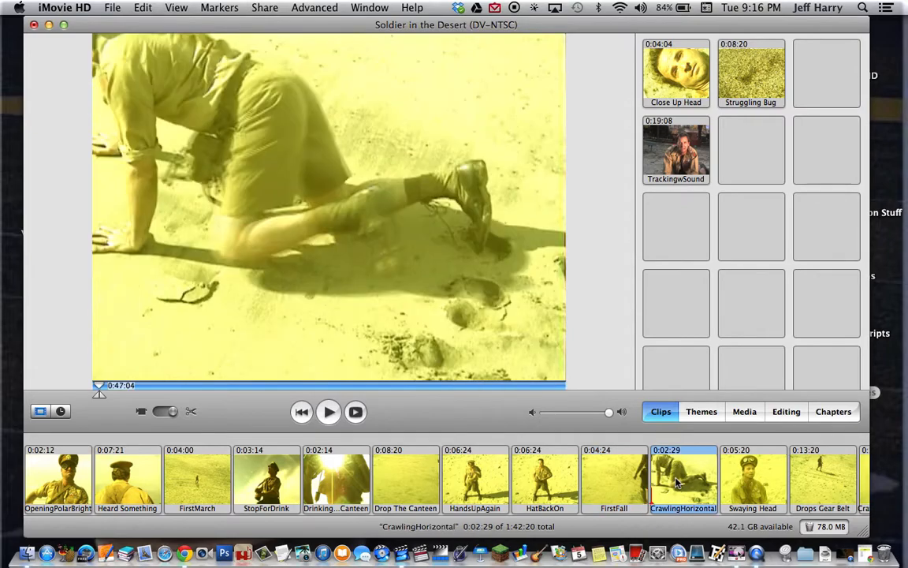
scroll(752, 493, right, 1)
click(752, 487)
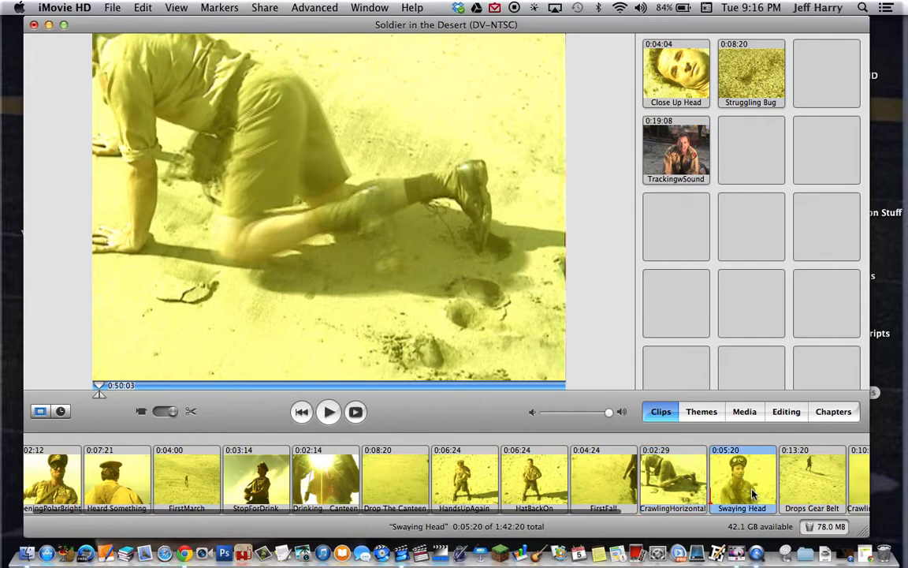
scroll(753, 487, right, 5)
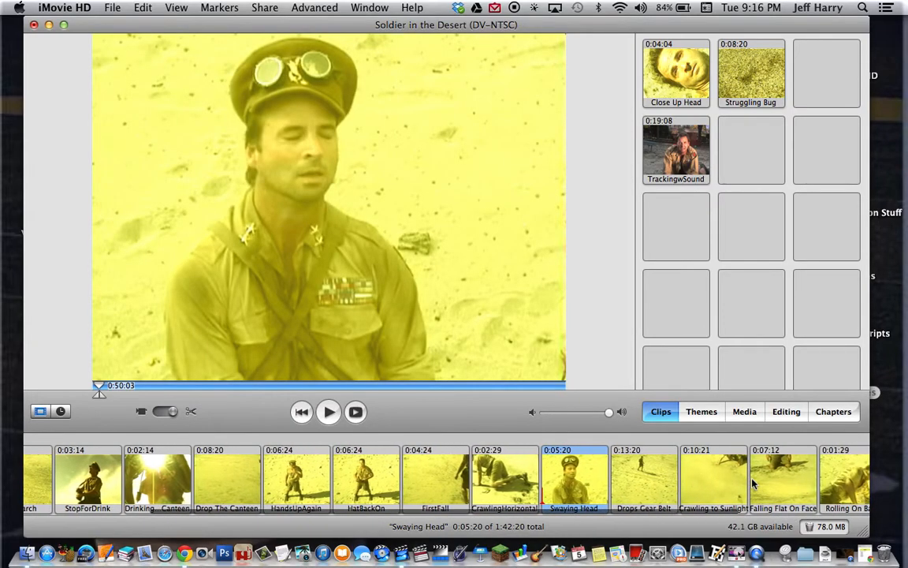
click(645, 473)
click(714, 479)
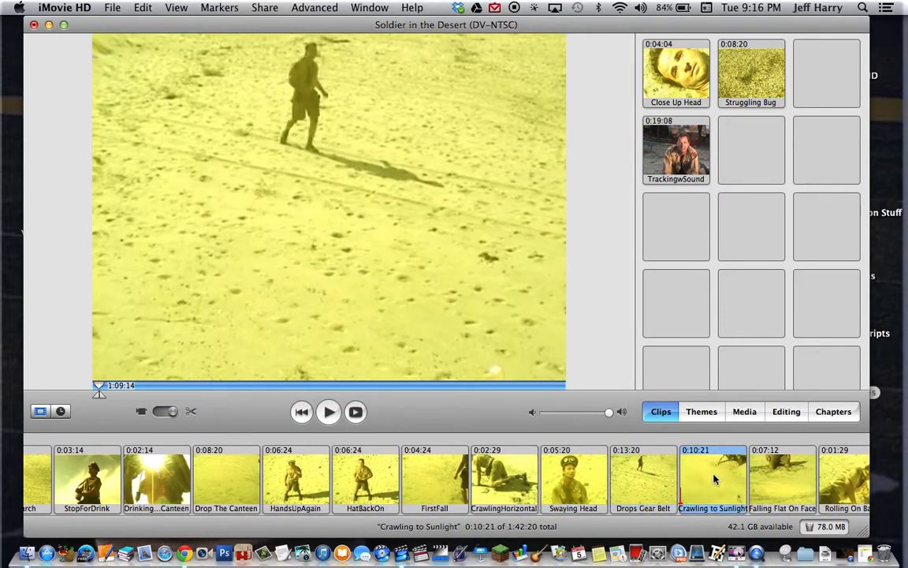
scroll(714, 478, right, 3)
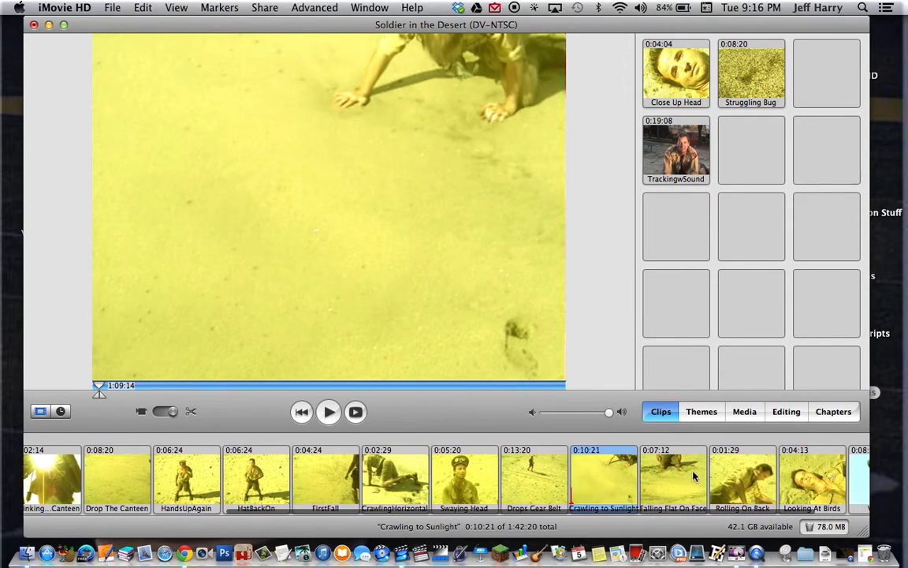
- Play the Falling Flat On Face clip and the Rolling On Back clip to compare the soldier's movement
click(685, 476)
scroll(686, 476, right, 1)
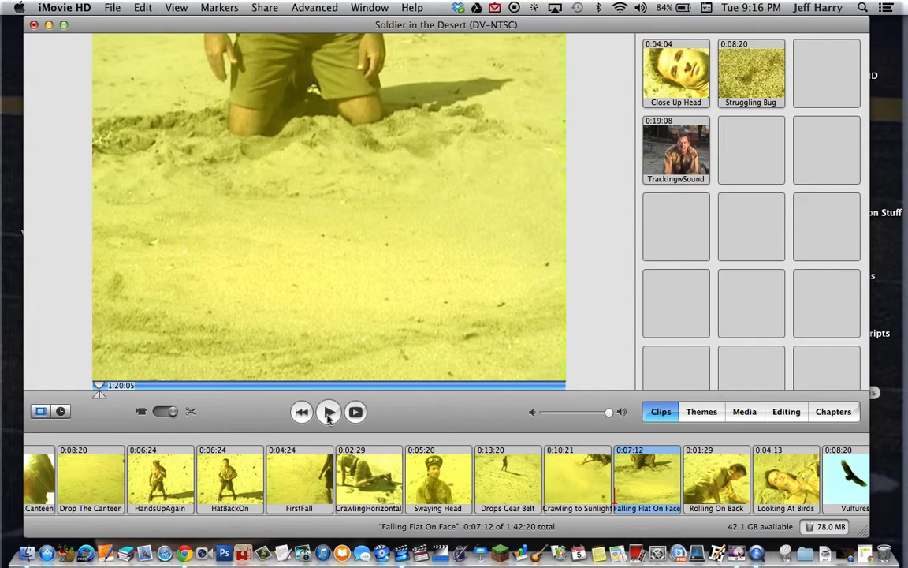
click(329, 416)
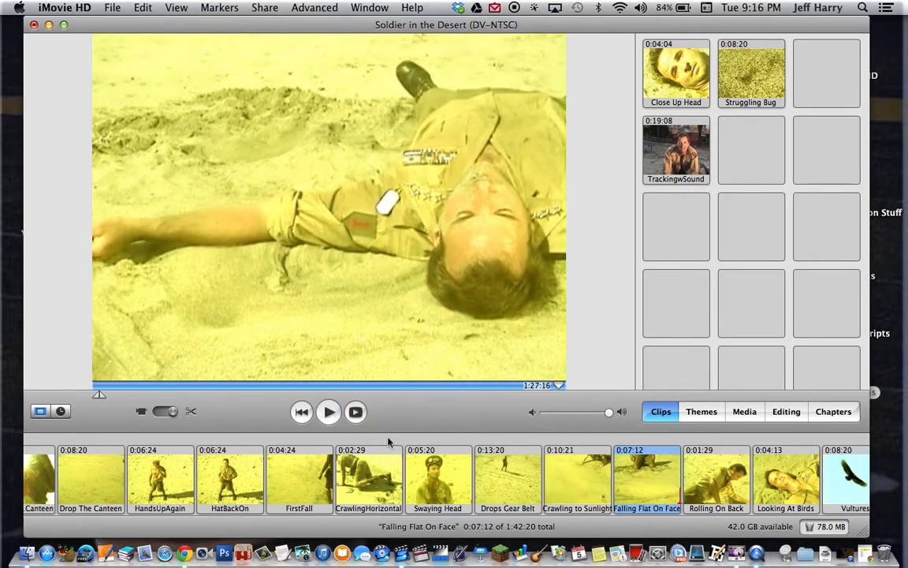
click(714, 485)
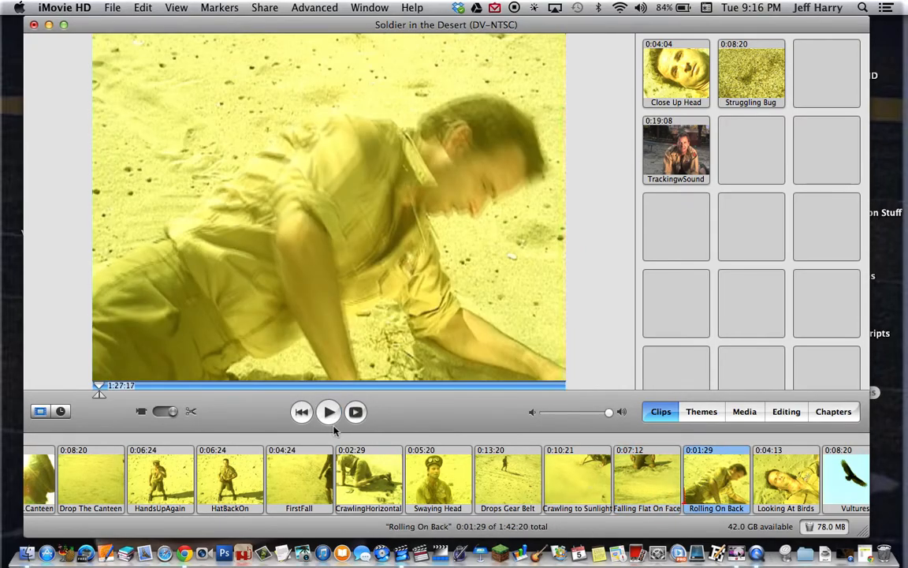
click(329, 410)
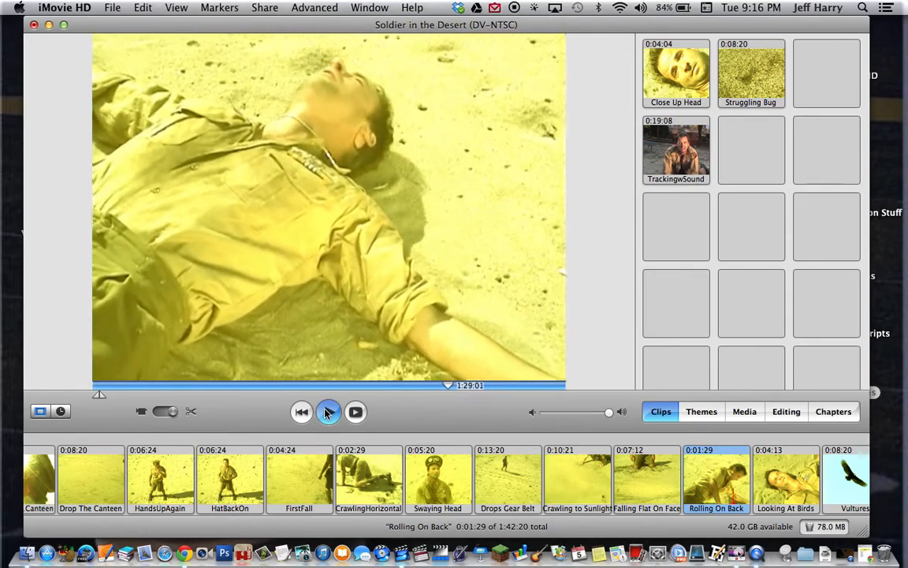
- Play Looking At Birds, pausing it at 1:31:25, and preview the unused Close Up Head clip
click(783, 491)
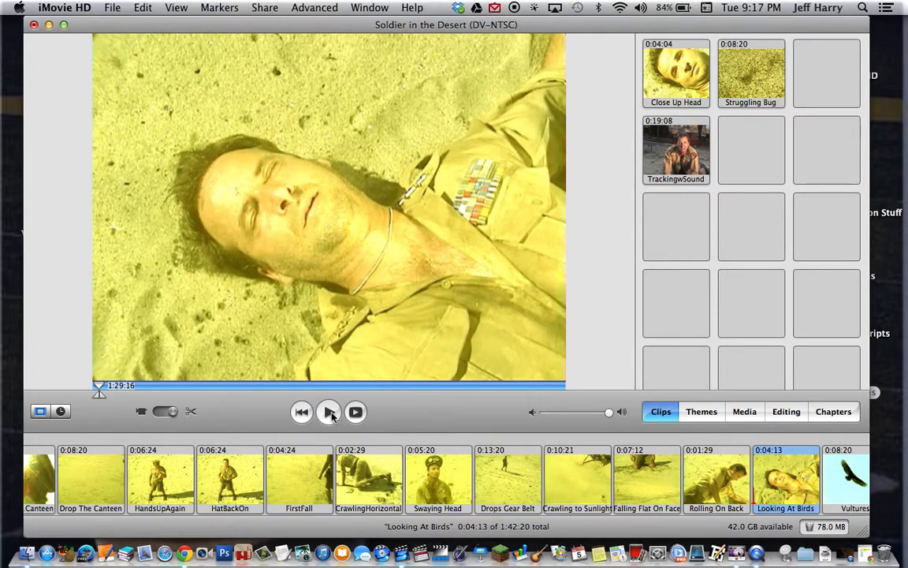
click(329, 412)
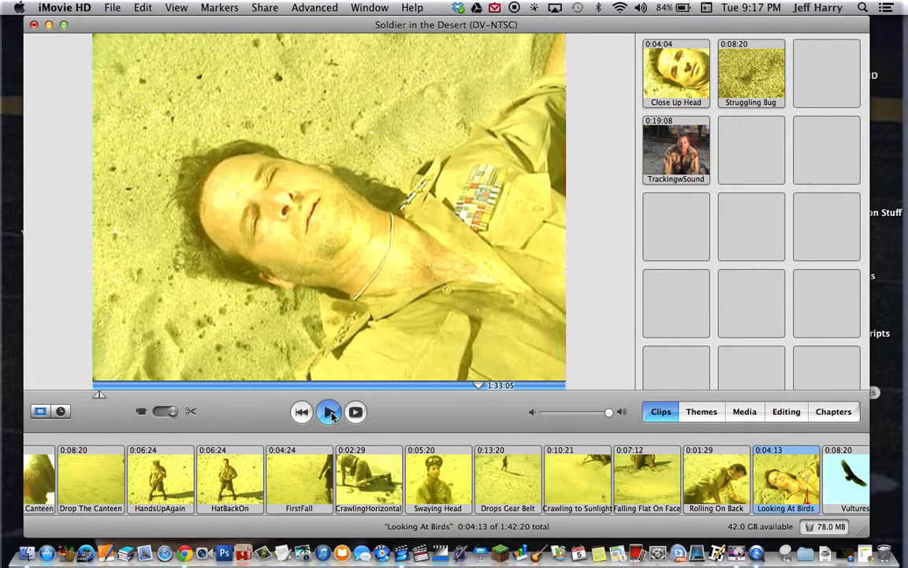
click(329, 412)
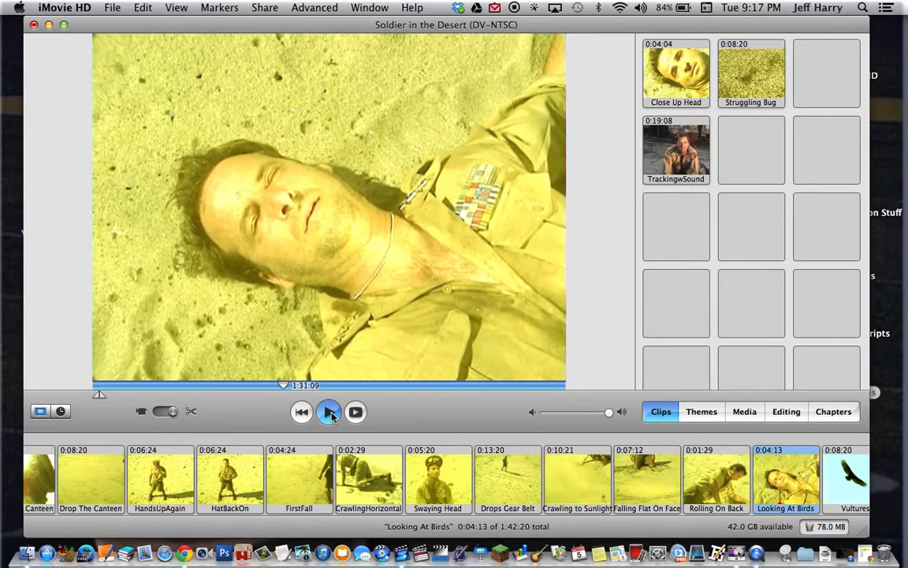
click(330, 411)
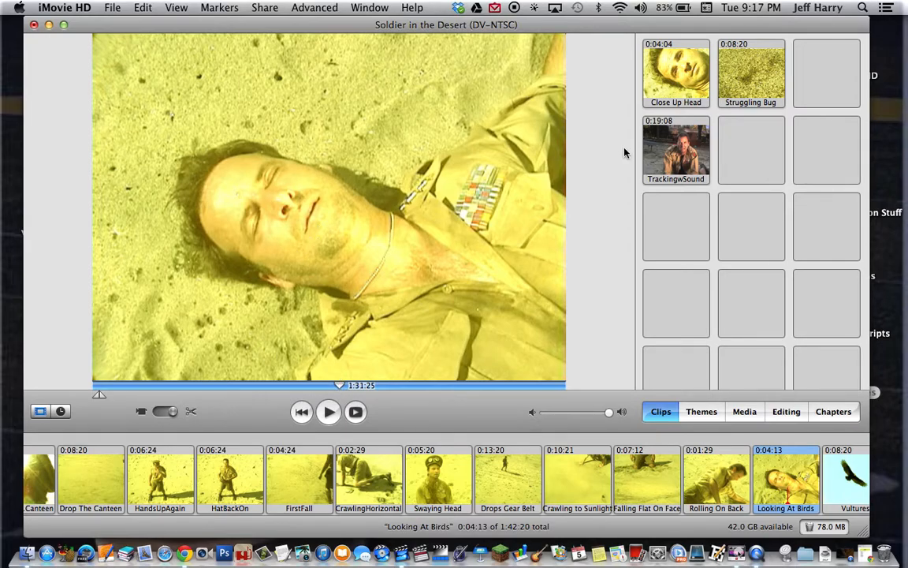
click(677, 85)
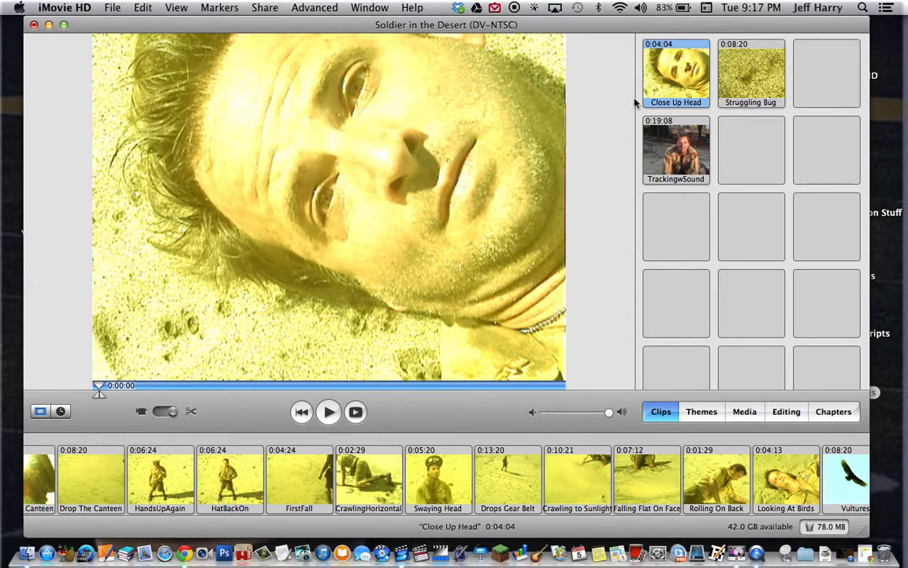
click(329, 411)
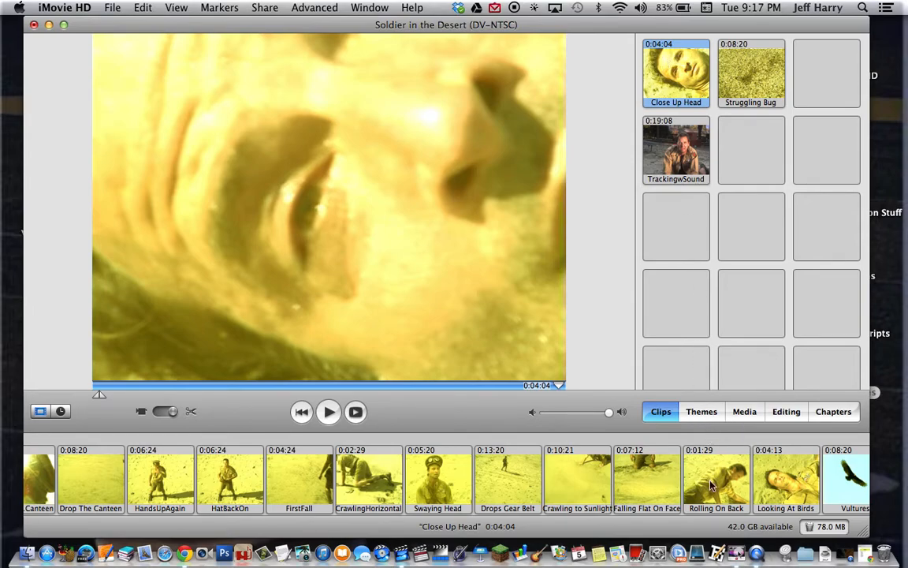
- Split the Looking At Birds clip at 1:31:22
click(777, 489)
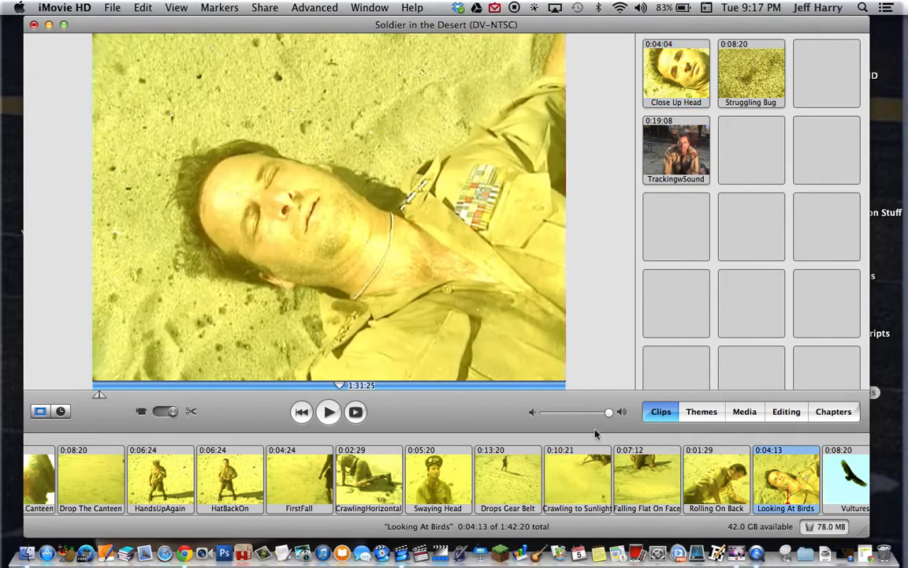
mouse_move(335, 386)
mouse_down()
mouse_move(174, 369)
mouse_move(338, 391)
mouse_move(328, 392)
mouse_up()
click(141, 7)
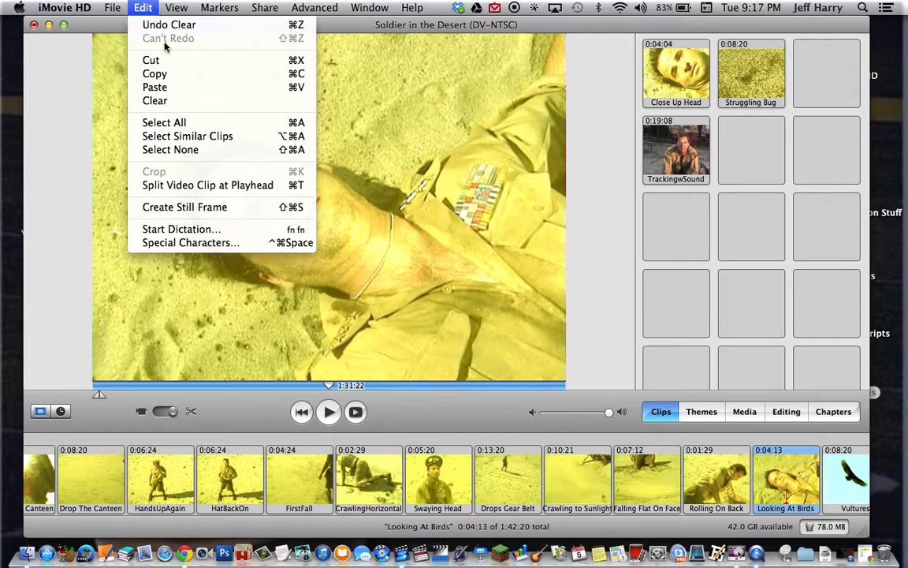
click(218, 188)
- Check both halves of the split Looking At Birds clip and insert the Close Up Head clip between them
scroll(657, 493, right, 3)
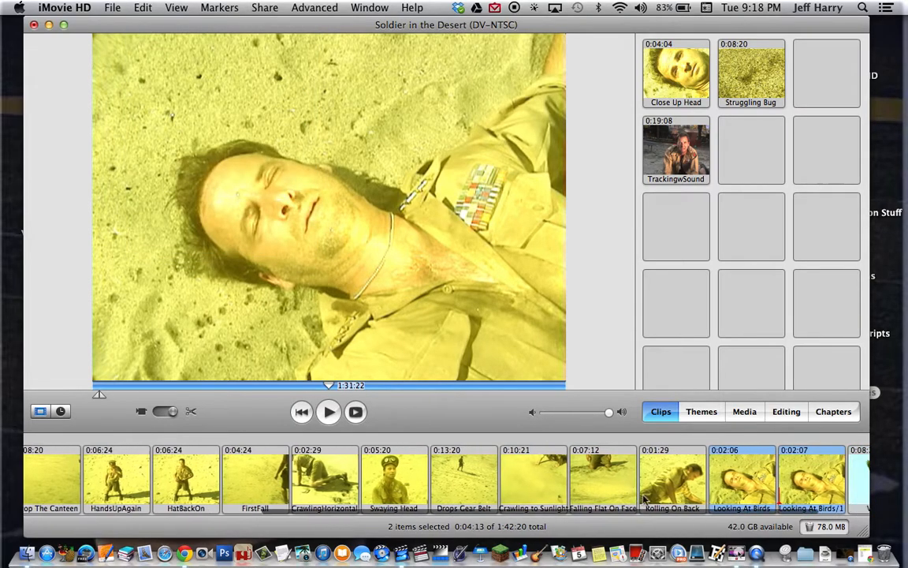
click(655, 480)
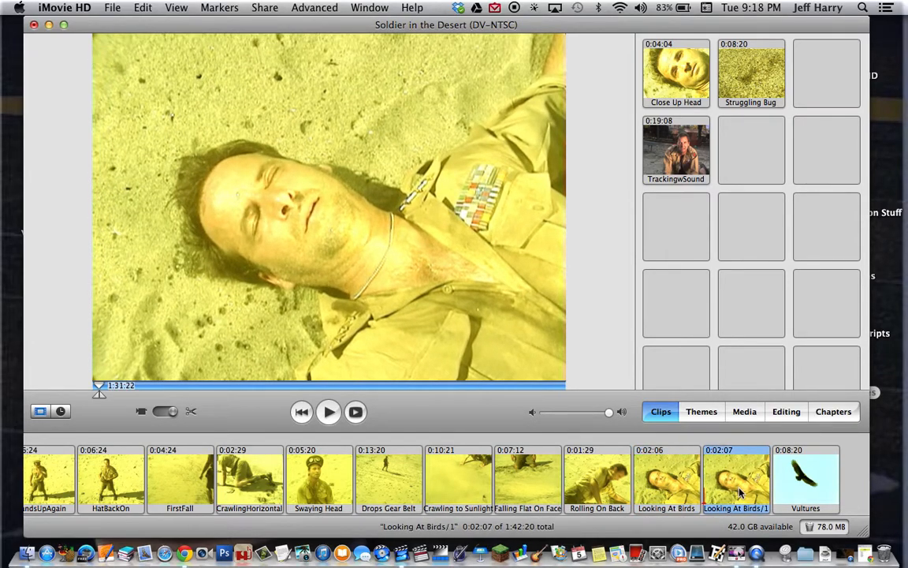
click(710, 475)
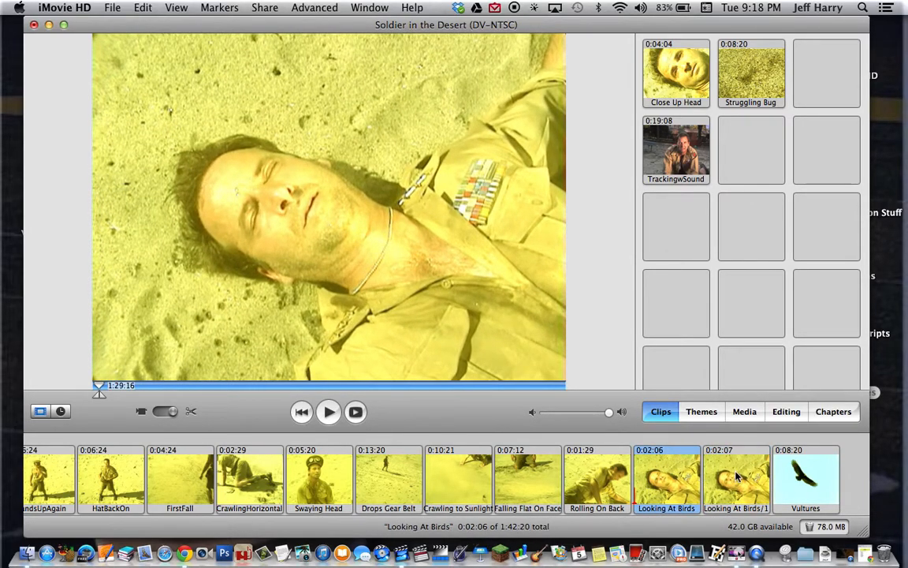
click(680, 88)
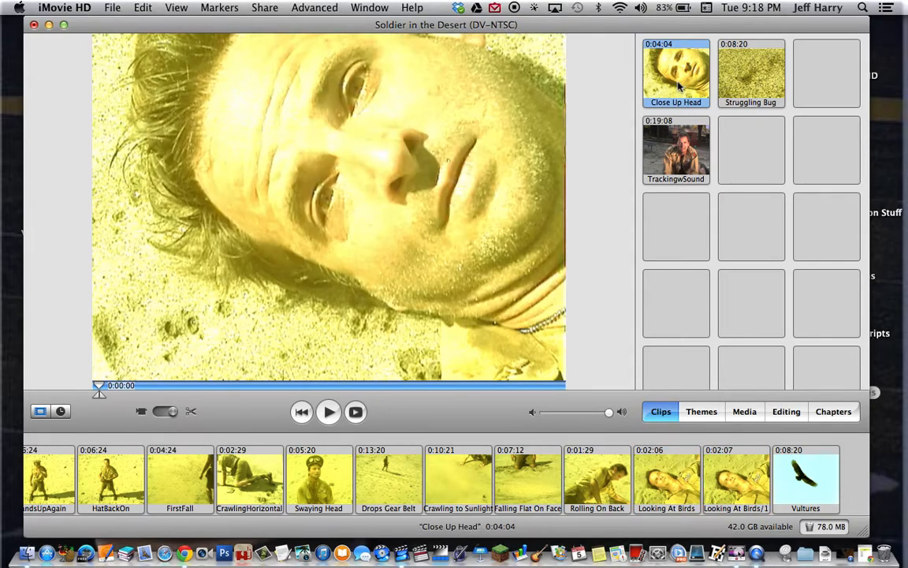
drag(676, 60, 729, 490)
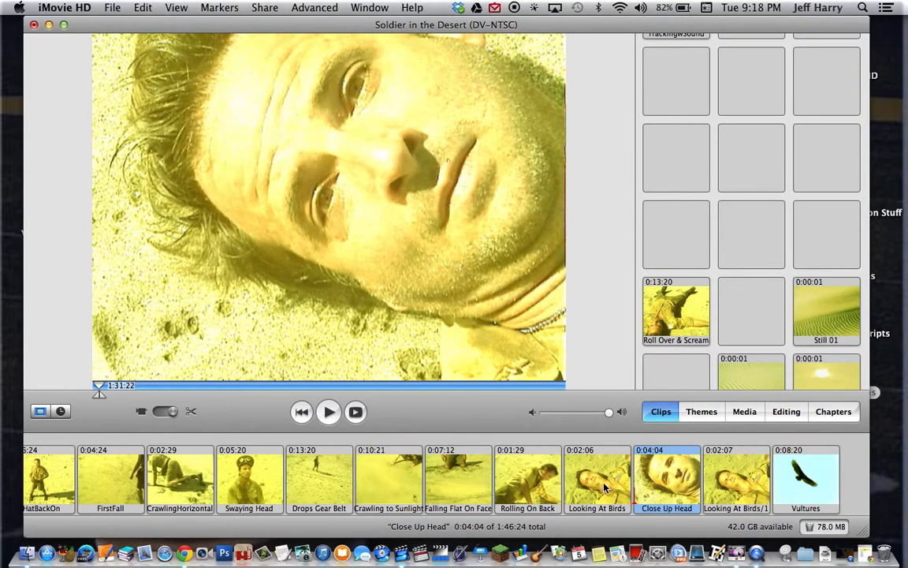
- Play Looking At Birds, Close Up Head and Looking At Birds/1 together as one sequence
click(605, 488)
shift+click(723, 476)
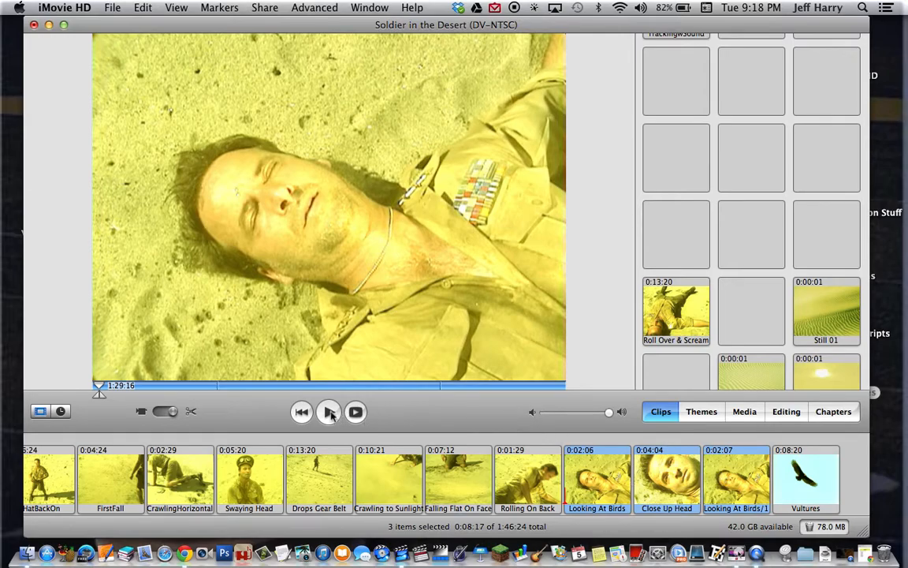
click(329, 413)
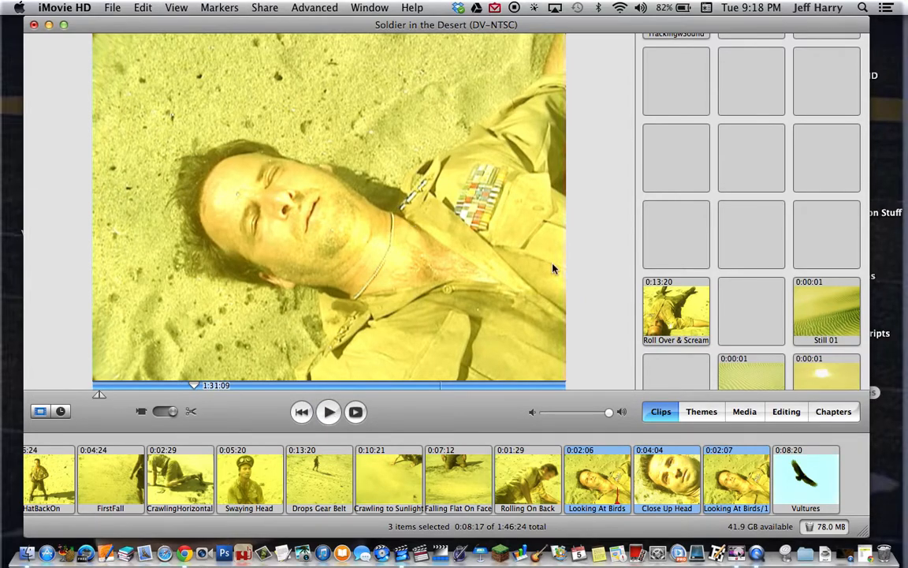
- Look through the remaining unused clips and view the Vultures clip
scroll(765, 309, down, 5)
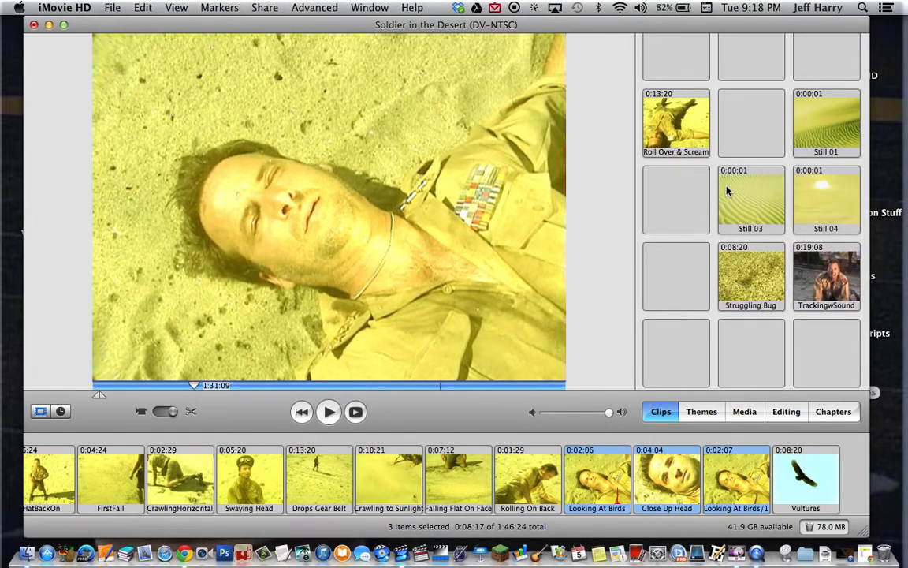
scroll(727, 190, up, 2)
scroll(726, 191, down, 1)
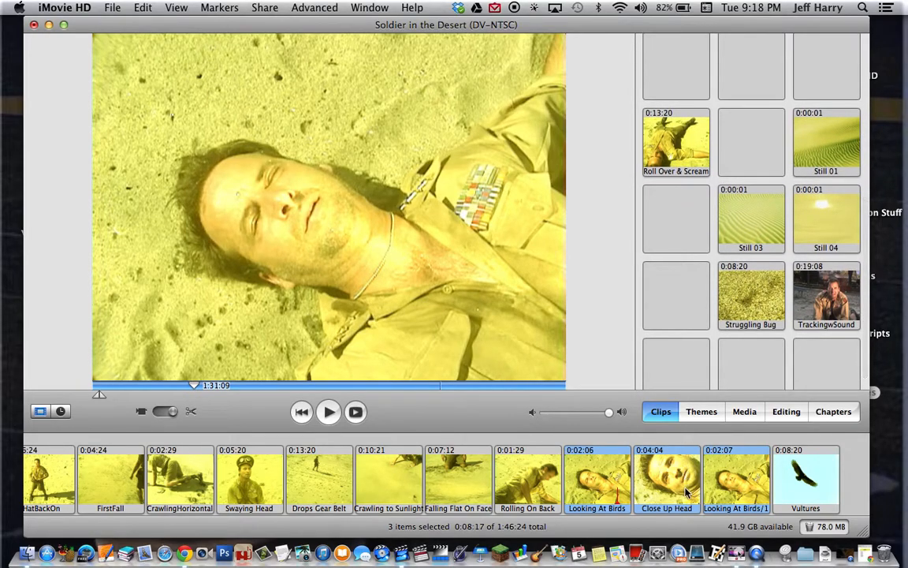
click(815, 473)
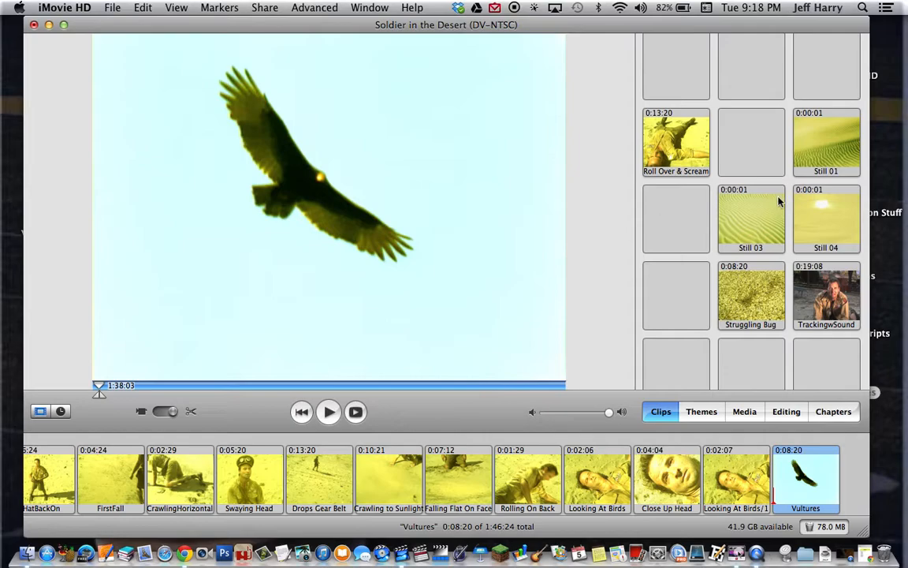
scroll(756, 191, up, 10)
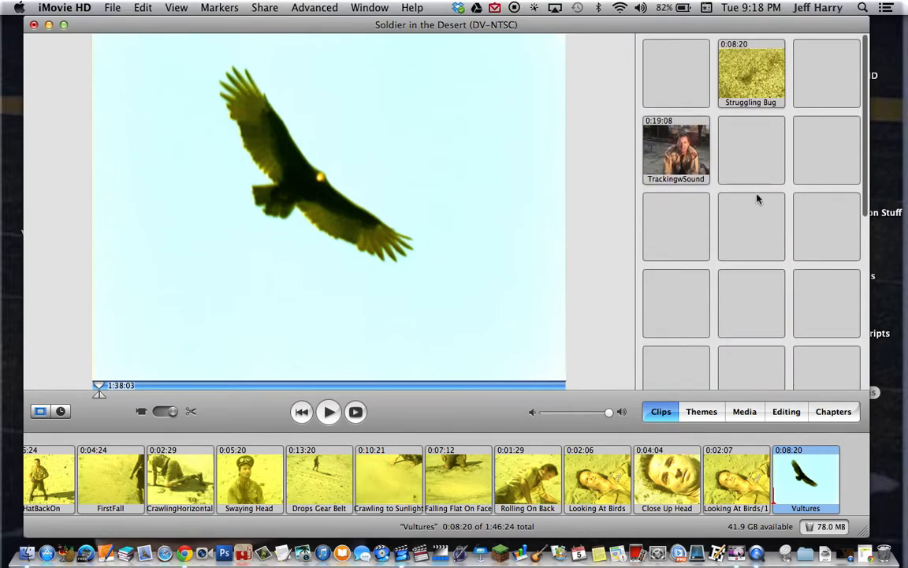
- Move the TrackingwSound clip to the first slot among the unused clips and delete the Still 01, Still 03 and Still 04 clips
drag(702, 151, 698, 79)
scroll(816, 331, down, 5)
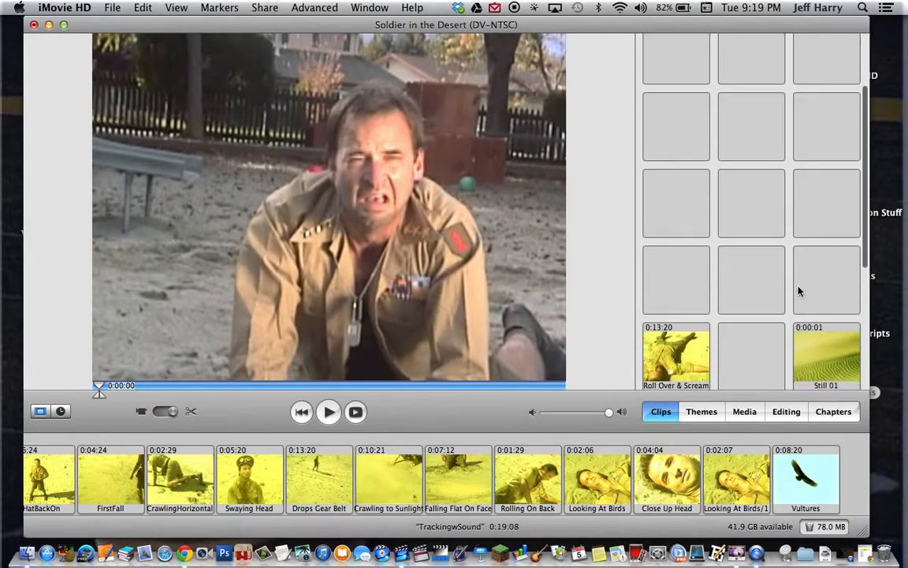
drag(676, 254, 680, 87)
click(848, 270)
key(Delete)
click(757, 324)
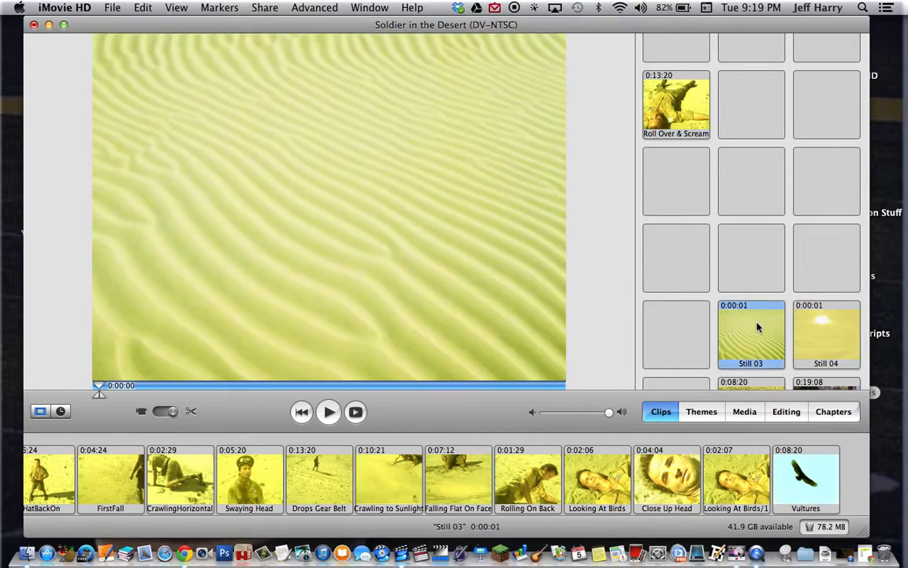
key(Delete)
click(843, 341)
key(Delete)
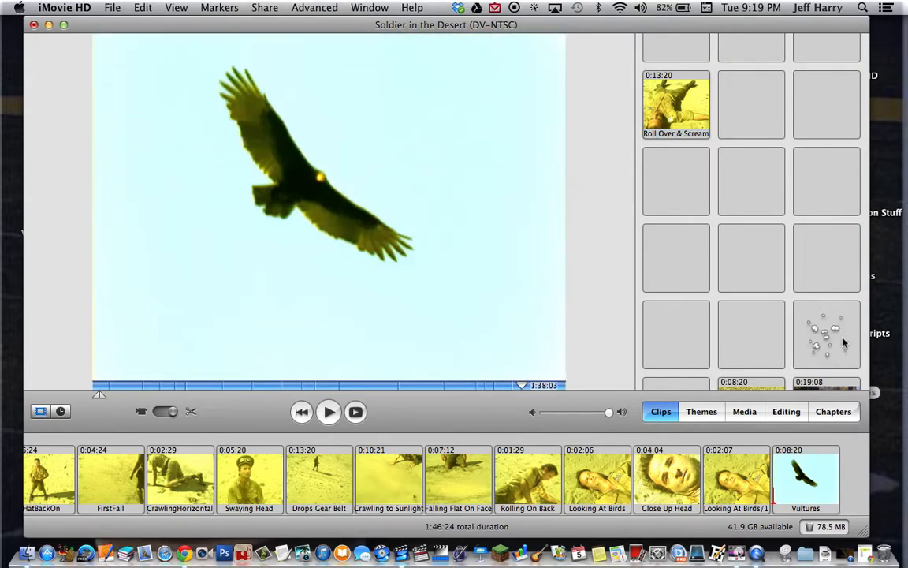
- Move the lower Struggling Bug, TrackingwSound and Roll Over & Scream clips together toward the first rows of unused clips
scroll(835, 331, down, 2)
click(764, 312)
drag(765, 312, 755, 79)
drag(816, 330, 824, 75)
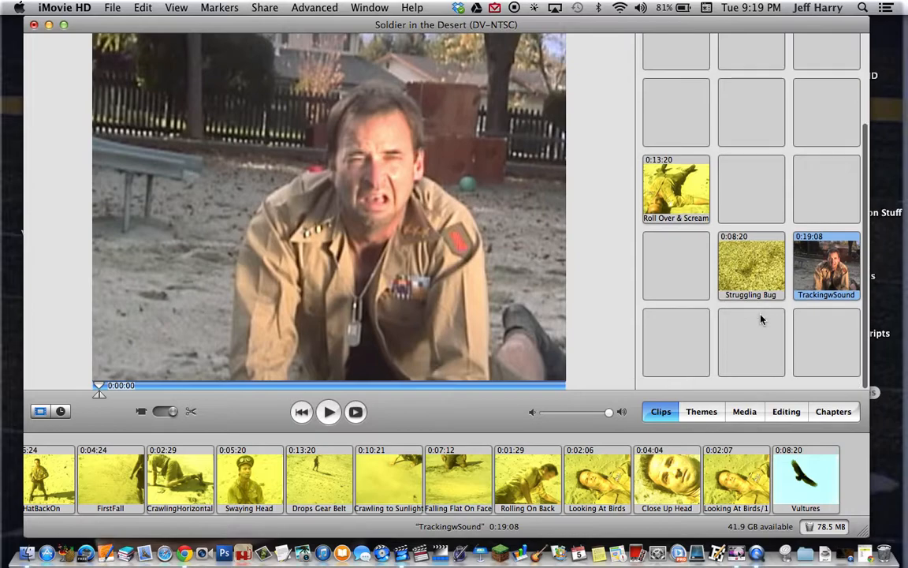
click(658, 145)
drag(658, 146, 818, 126)
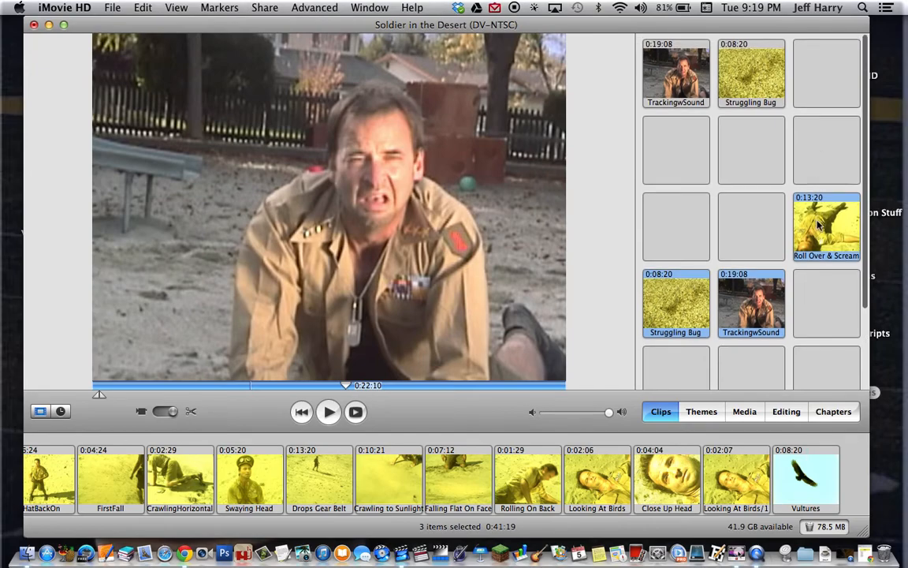
- Place Roll Over & Scream in the first row and the second Struggling Bug beneath TrackingwSound, and delete the duplicate TrackingwSound clip
click(736, 173)
drag(822, 228, 826, 93)
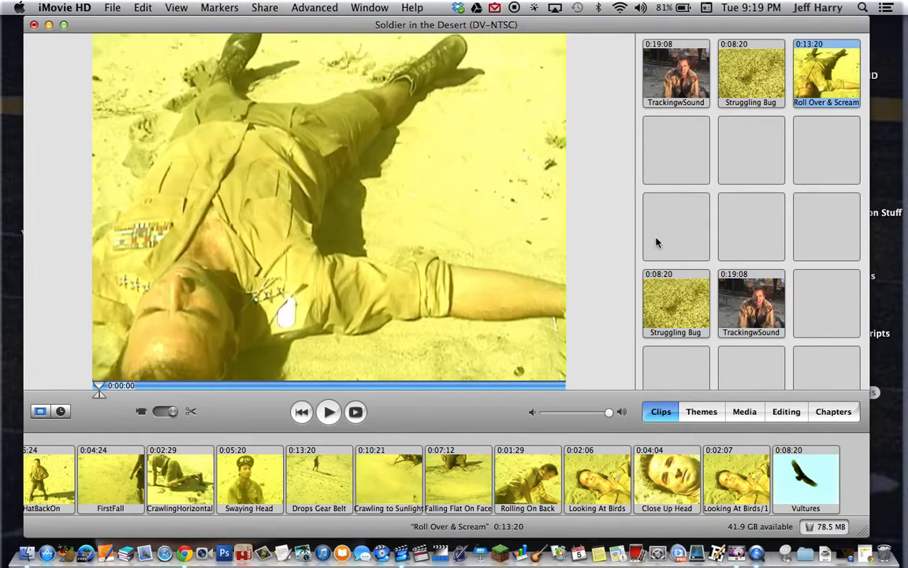
drag(668, 294, 664, 148)
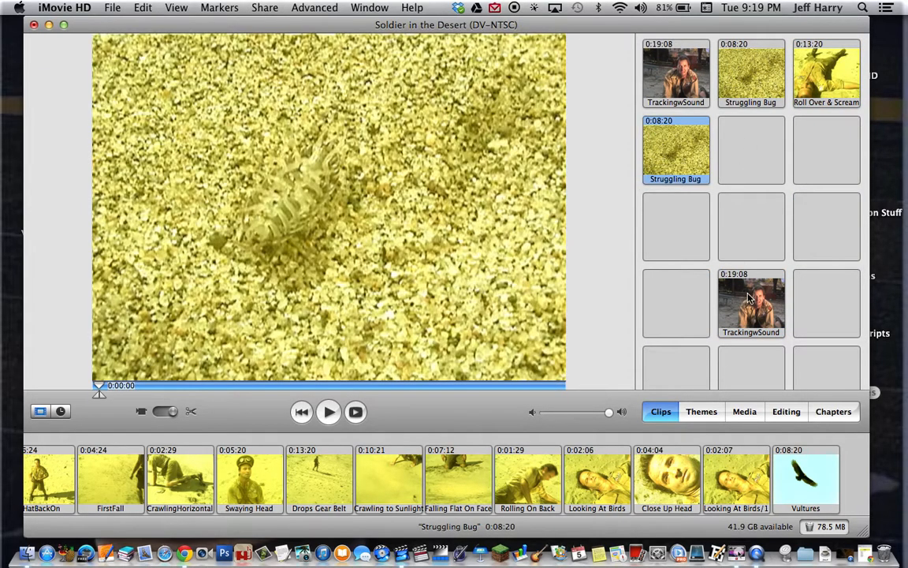
click(751, 306)
key(Delete)
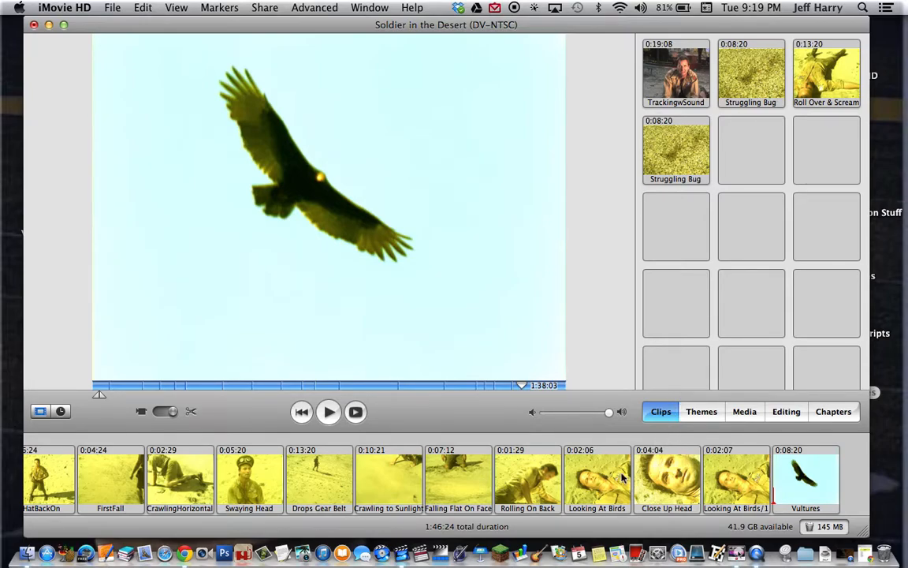
- Preview the TrackingwSound clip with the system volume lowered and pause it at 0:07:02
click(674, 79)
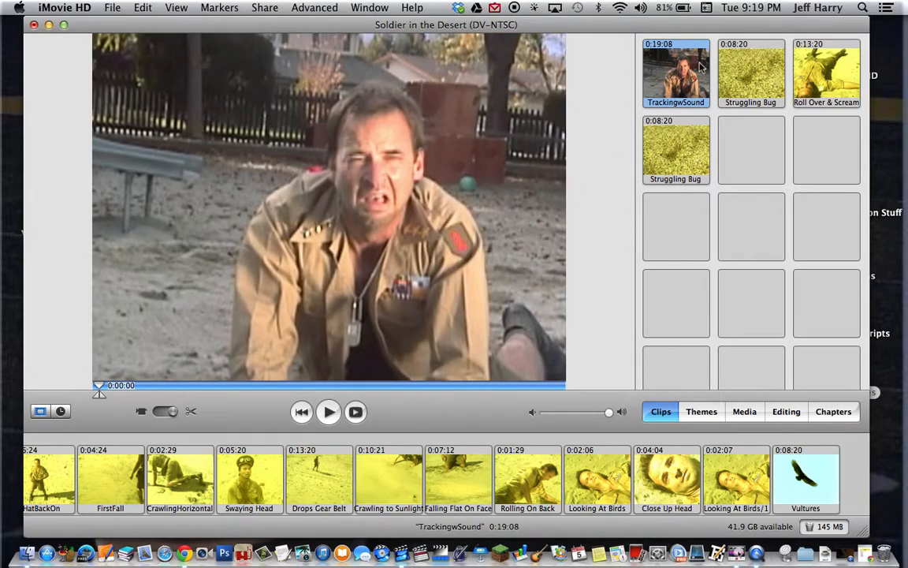
click(330, 411)
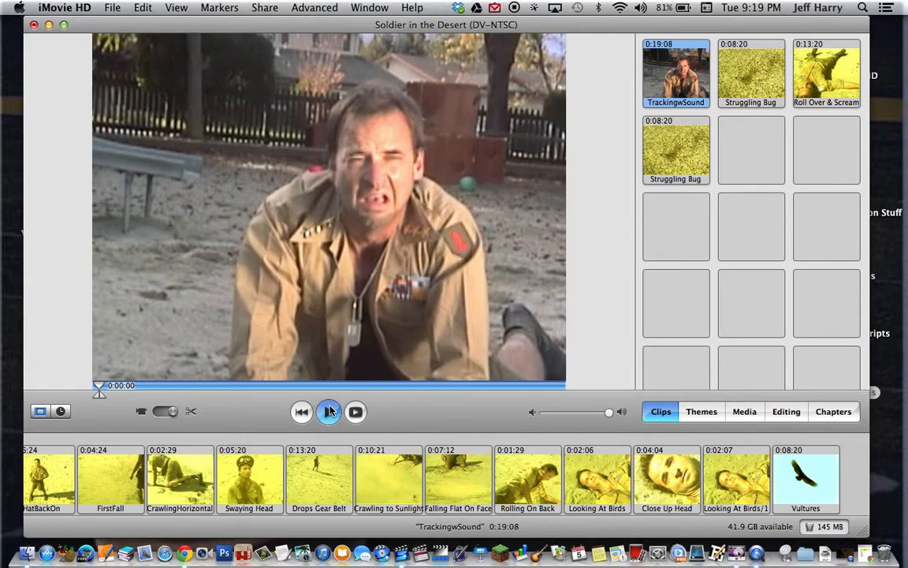
key(XF86AudioRaiseVolume)
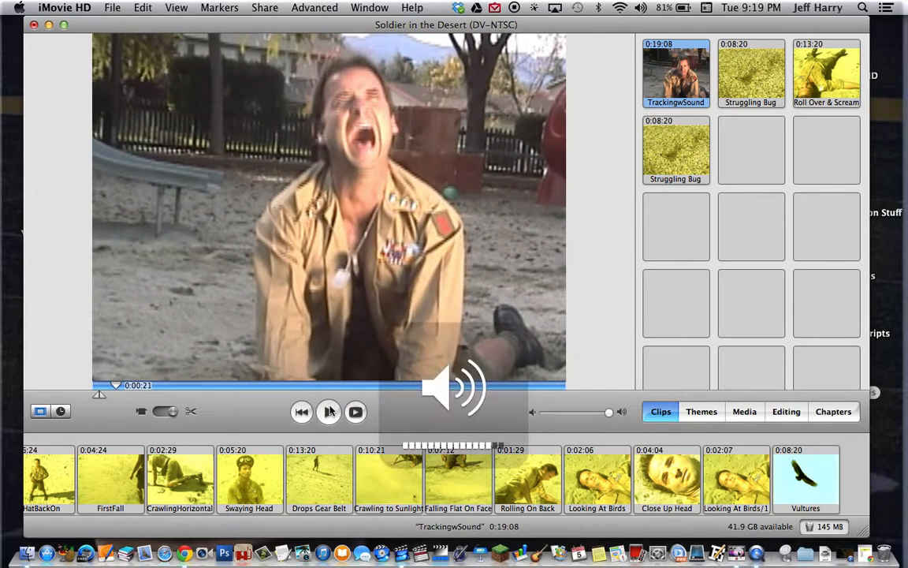
key(XF86AudioLowerVolume)
key(XF86AudioLowerVolume)
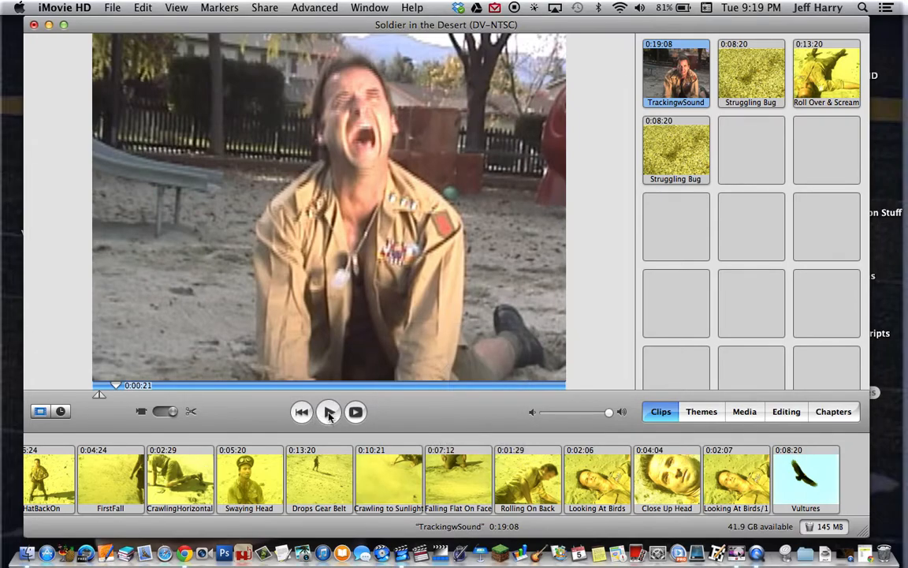
key(XF86AudioLowerVolume)
click(329, 413)
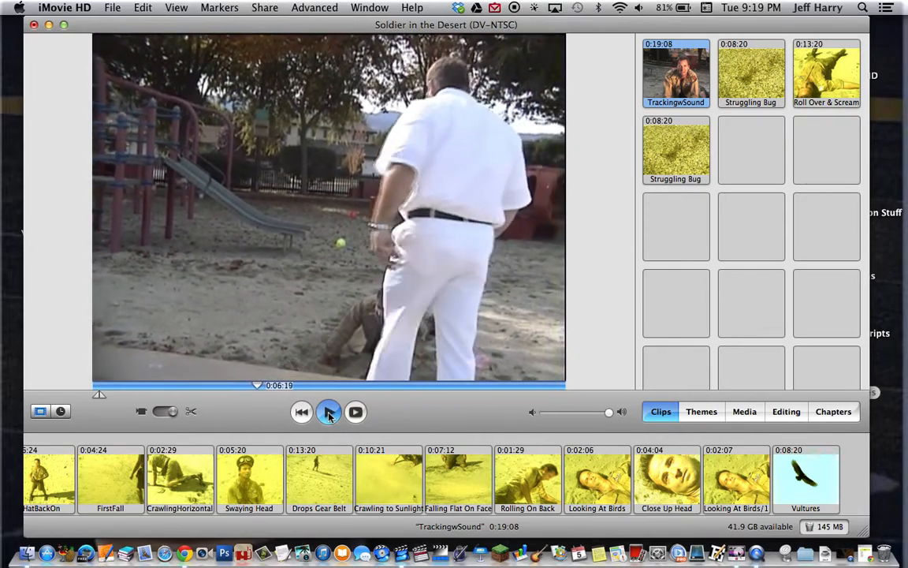
click(330, 412)
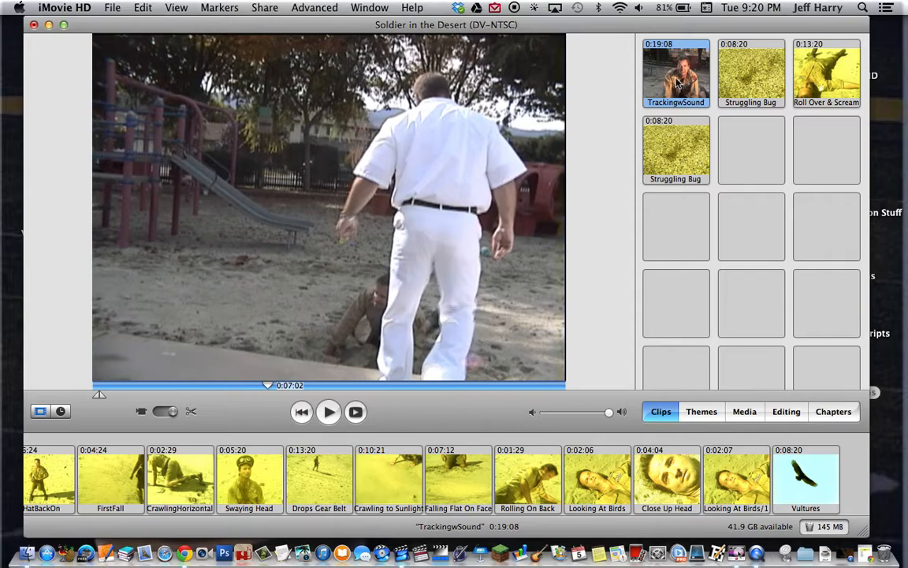
- Add the TrackingwSound clip to the movie after Vultures and play the sequence from Looking At Birds/1 through TrackingwSound
drag(676, 82, 850, 487)
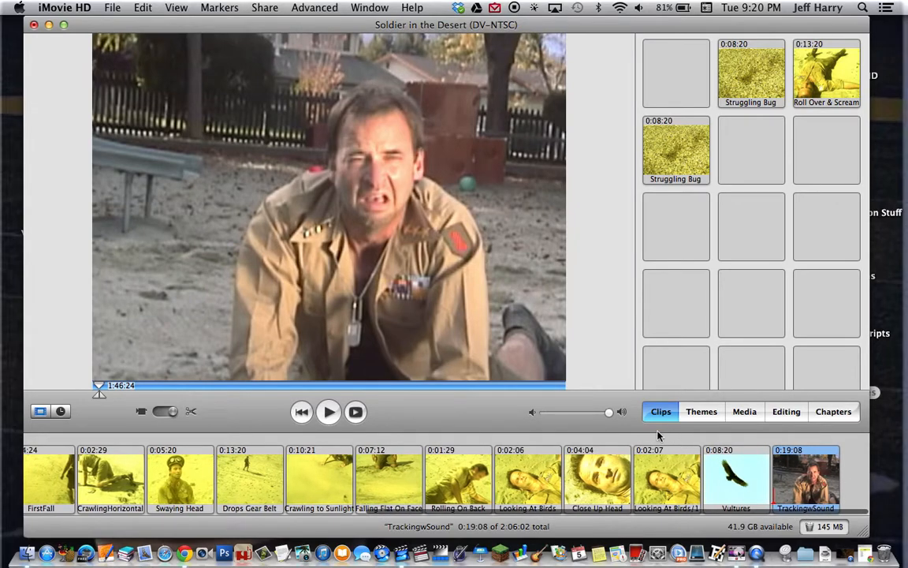
click(663, 483)
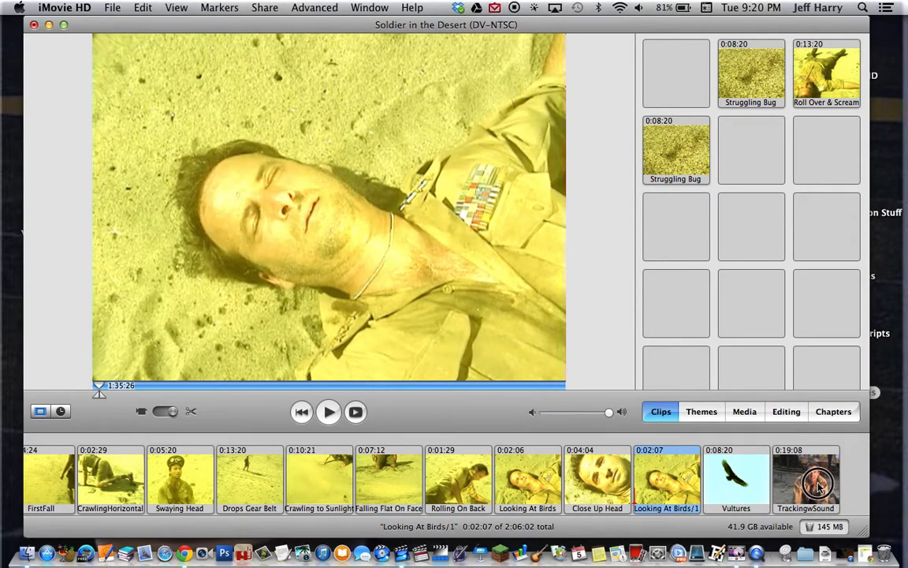
shift+click(819, 488)
click(330, 411)
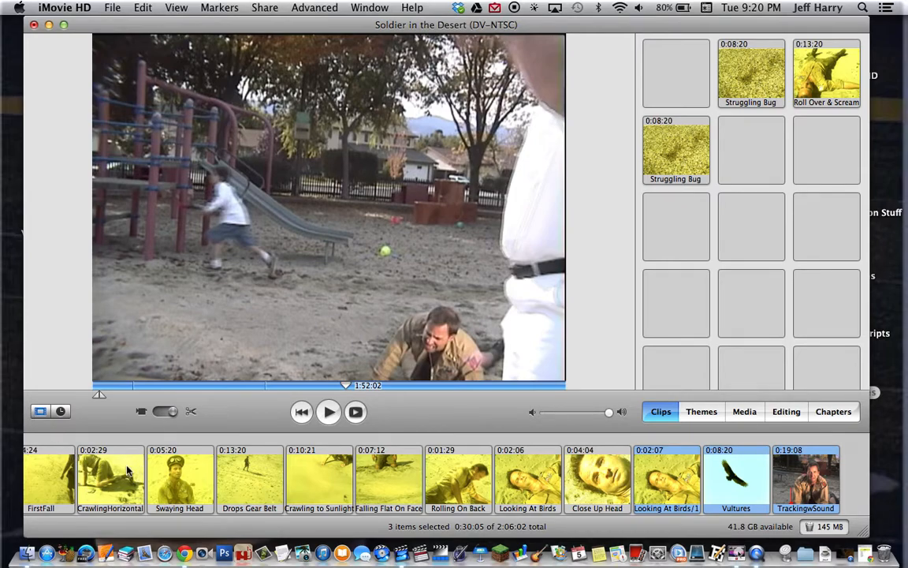
- Switch the movie to the timeline view, deselect the clips and return the playhead to 0:00:00
click(61, 412)
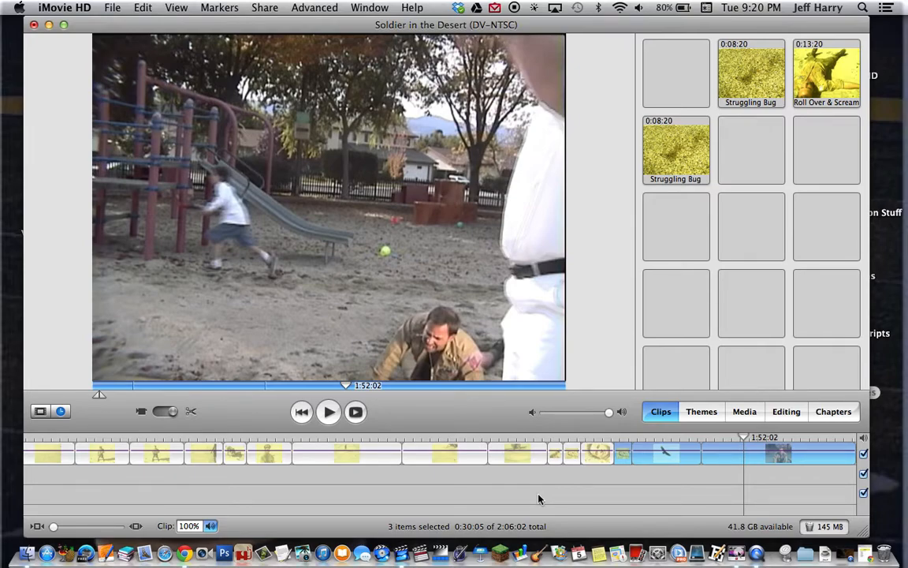
click(314, 502)
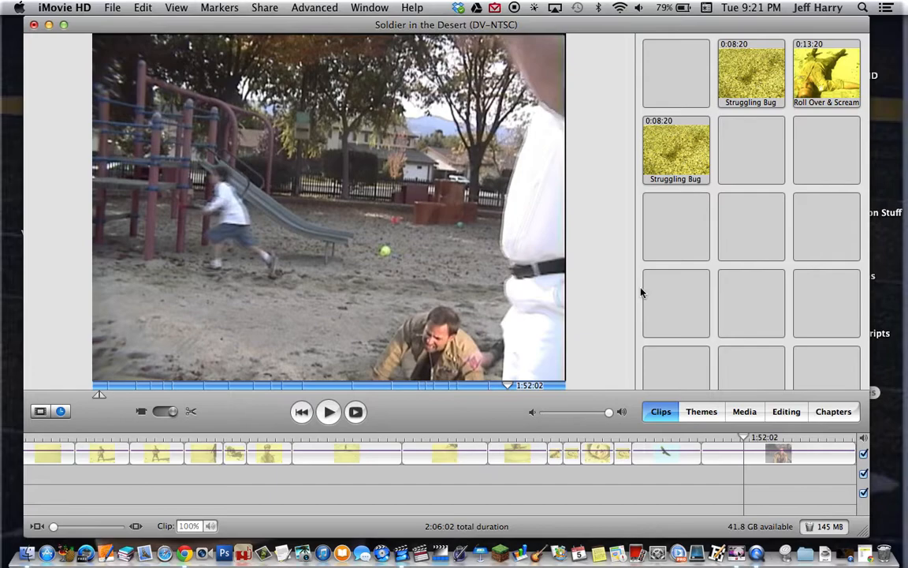
drag(450, 443, 7, 406)
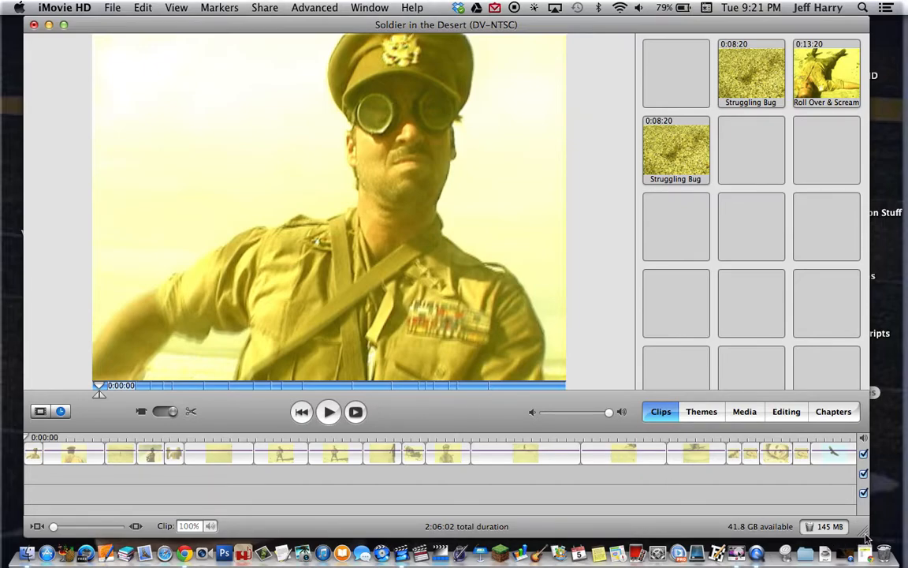
- Narrow the movie window to uncover the desktop and open iMovie Files > Project Files-drag to disk > Adding Transitions > Media in the Finder
drag(865, 537, 565, 503)
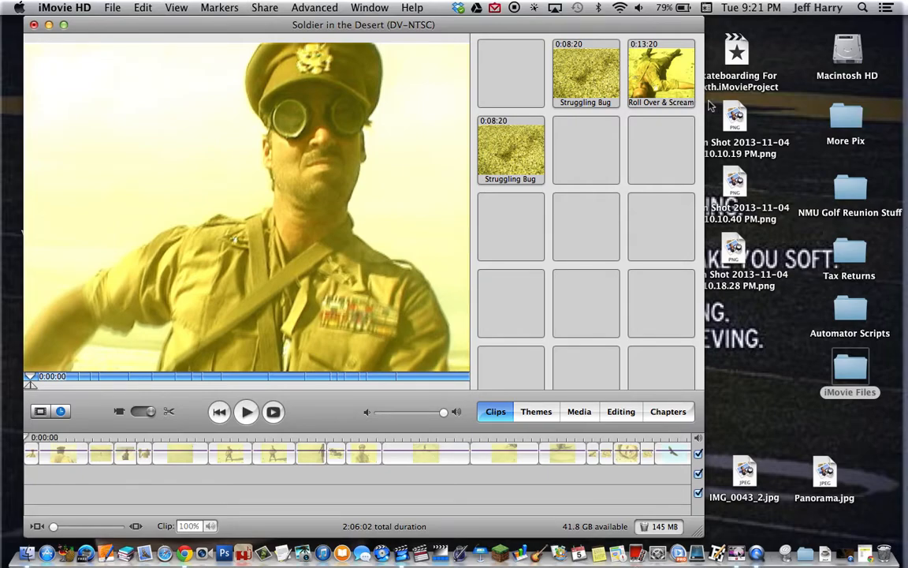
double_click(860, 371)
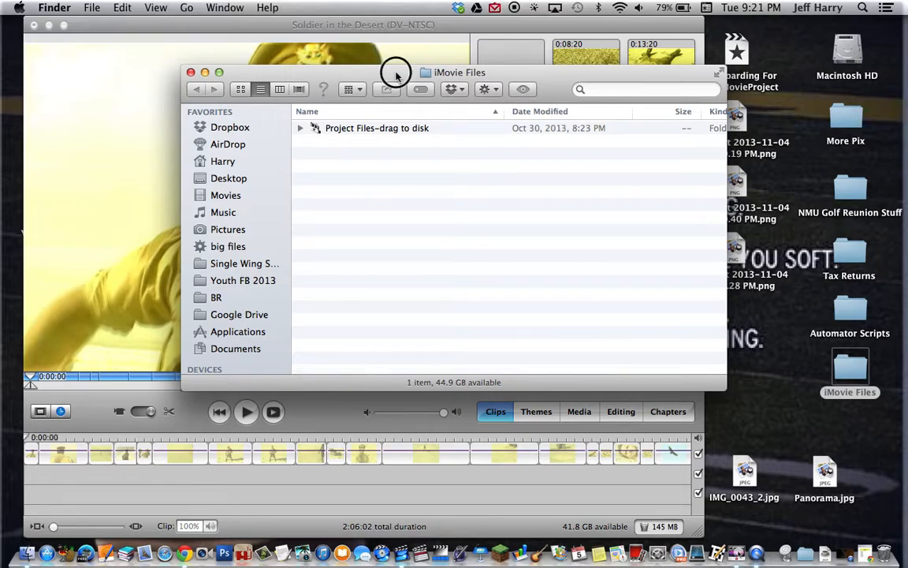
drag(399, 71, 453, 41)
click(430, 99)
double_click(430, 98)
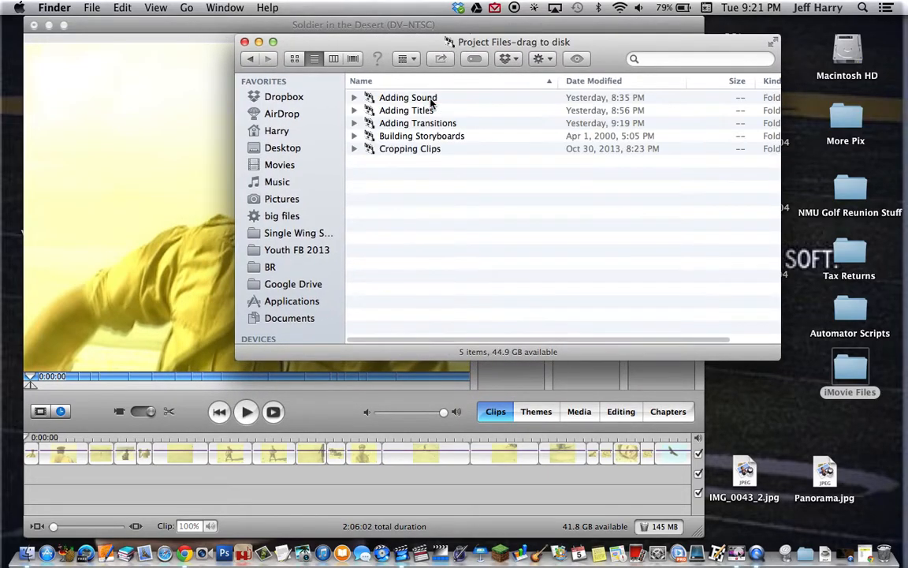
double_click(432, 125)
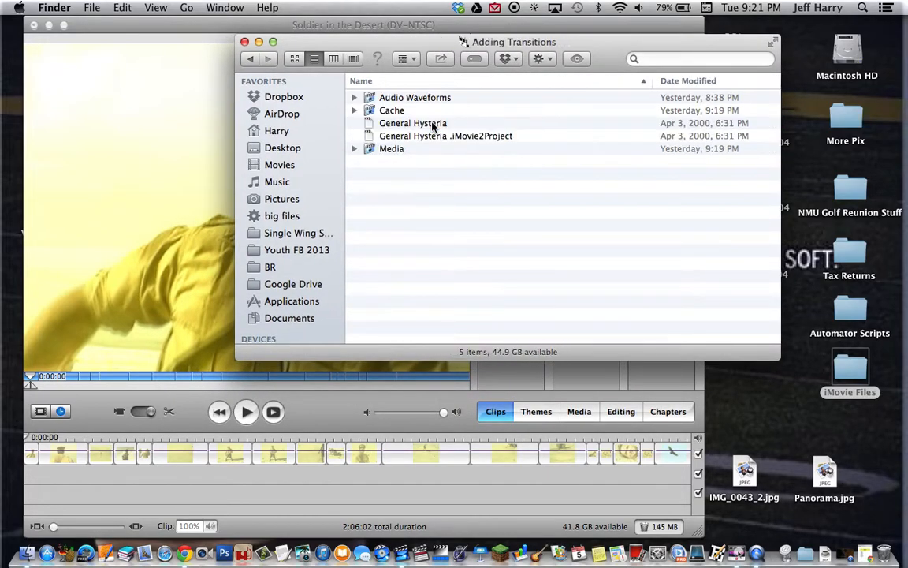
double_click(391, 149)
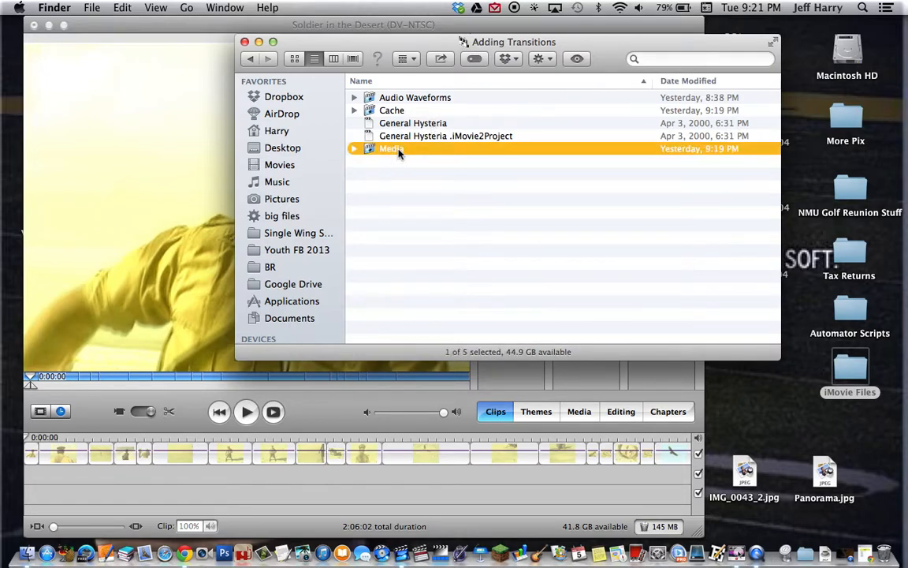
- Look through the sound files in the Media folder and widen its window to show the Size column
scroll(463, 160, up, 5)
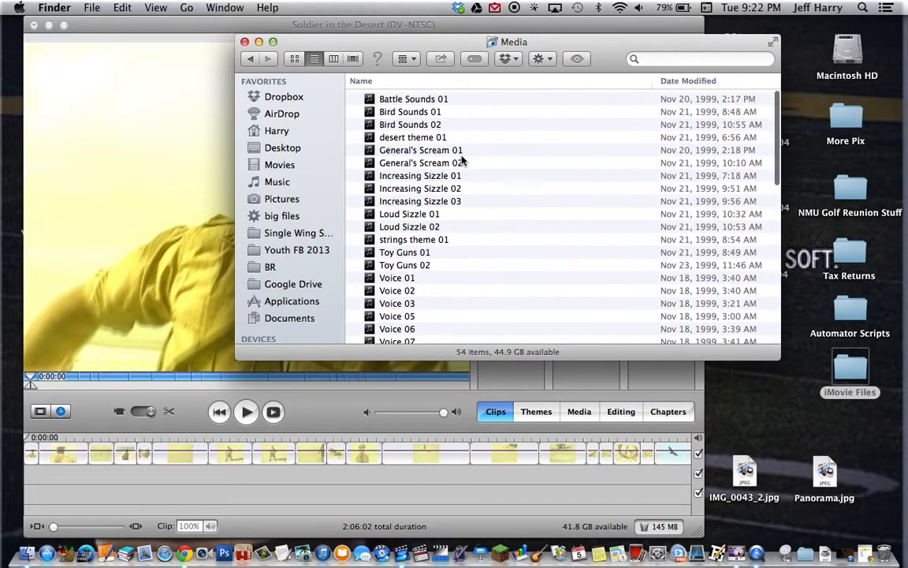
scroll(418, 110, down, 2)
scroll(418, 110, down, 6)
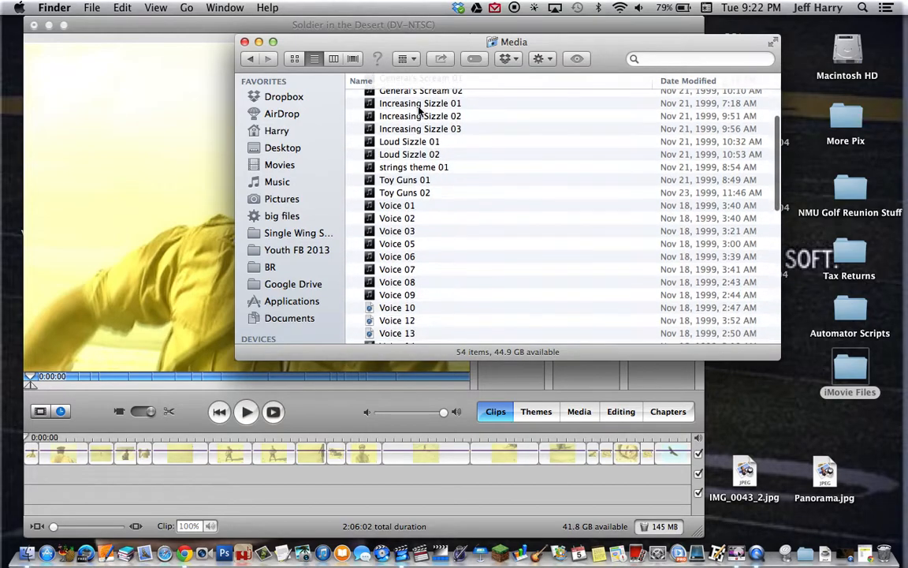
scroll(421, 111, up, 6)
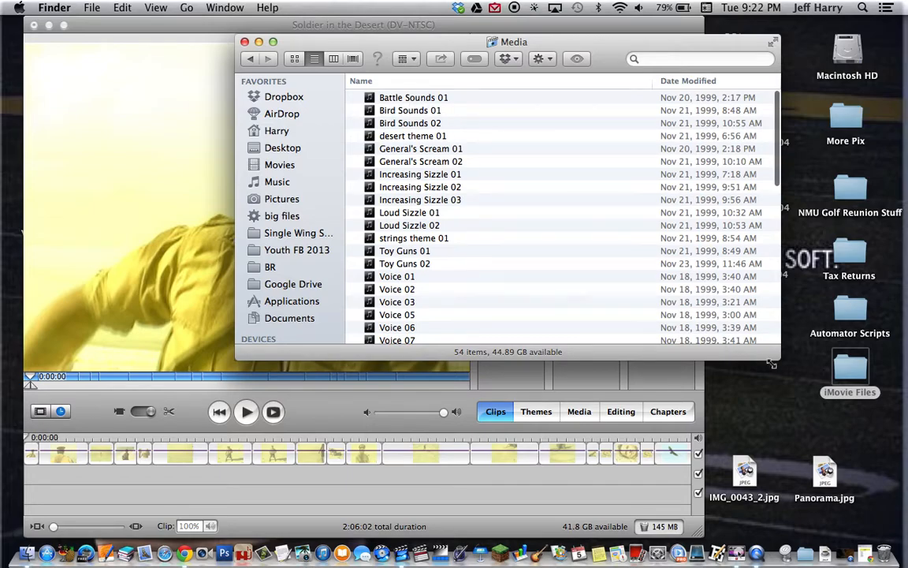
drag(777, 357, 865, 364)
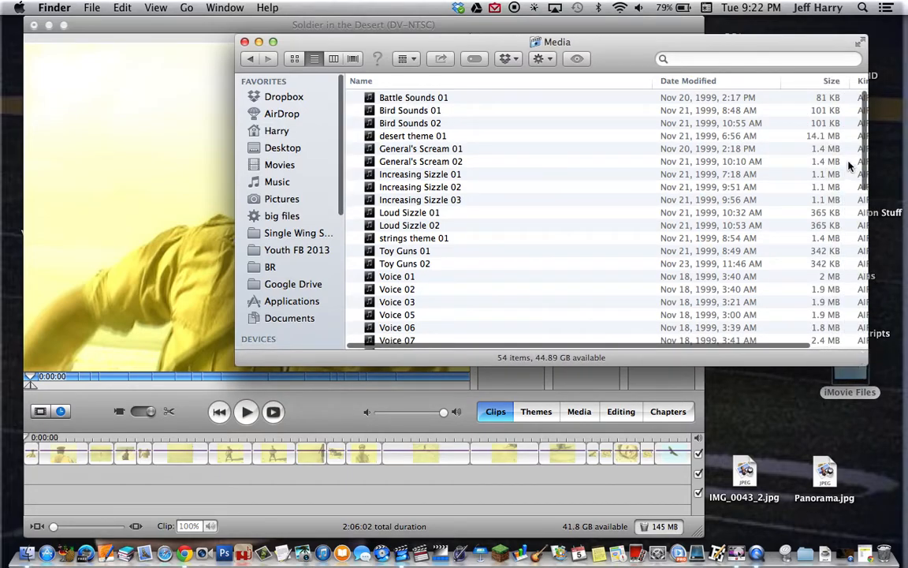
- Sort the Media folder's files by size, largest first, and look through the list
click(829, 79)
scroll(550, 105, down, 5)
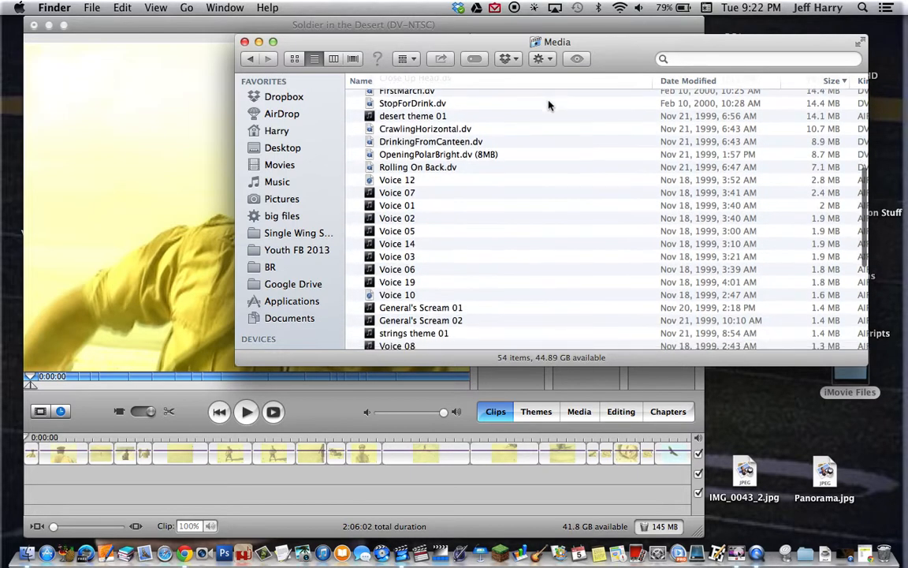
scroll(549, 105, down, 5)
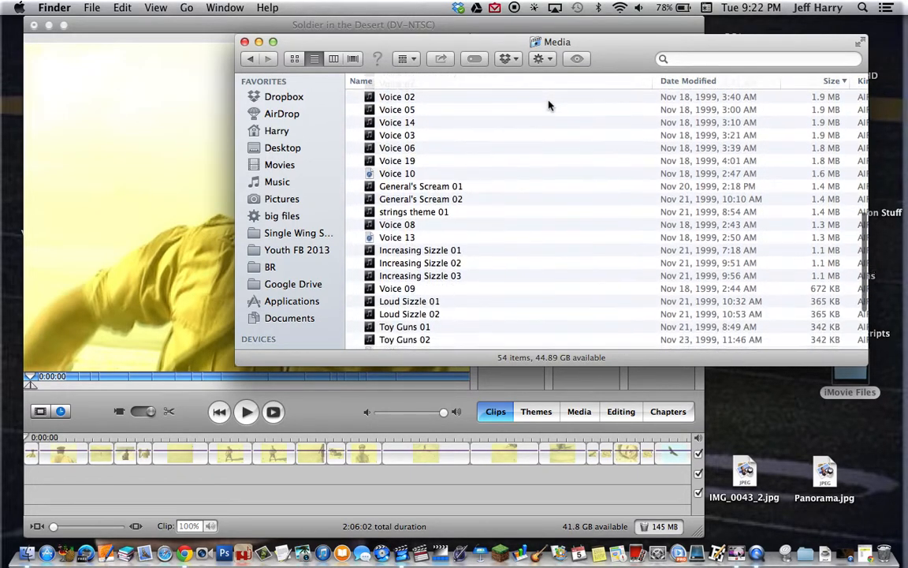
scroll(549, 105, down, 2)
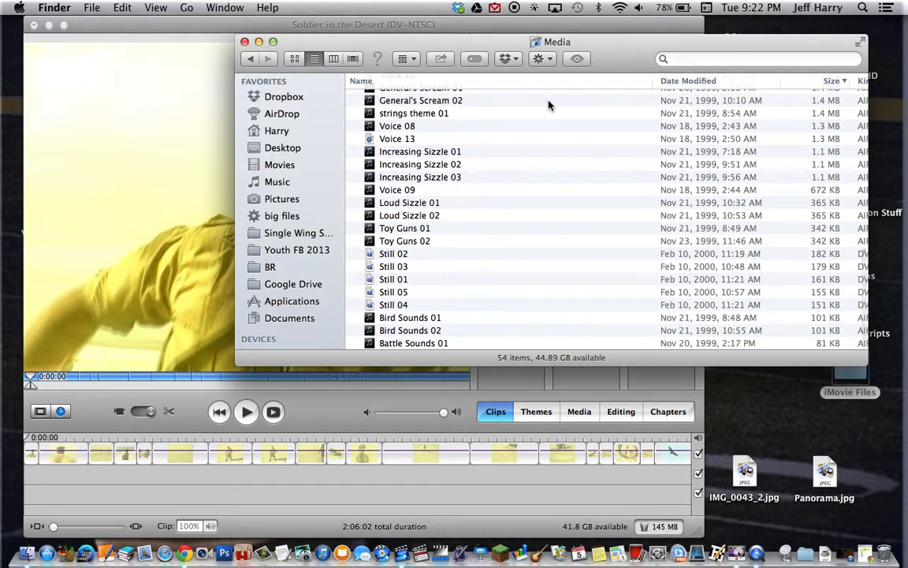
scroll(443, 223, up, 10)
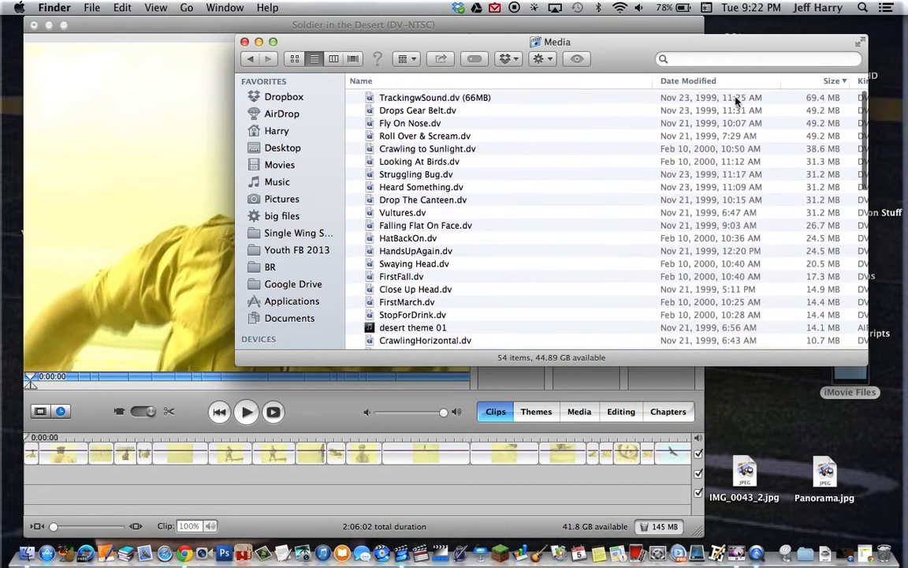
- Sort the Media folder's files by kind so the audio files are grouped together
scroll(801, 170, right, 3)
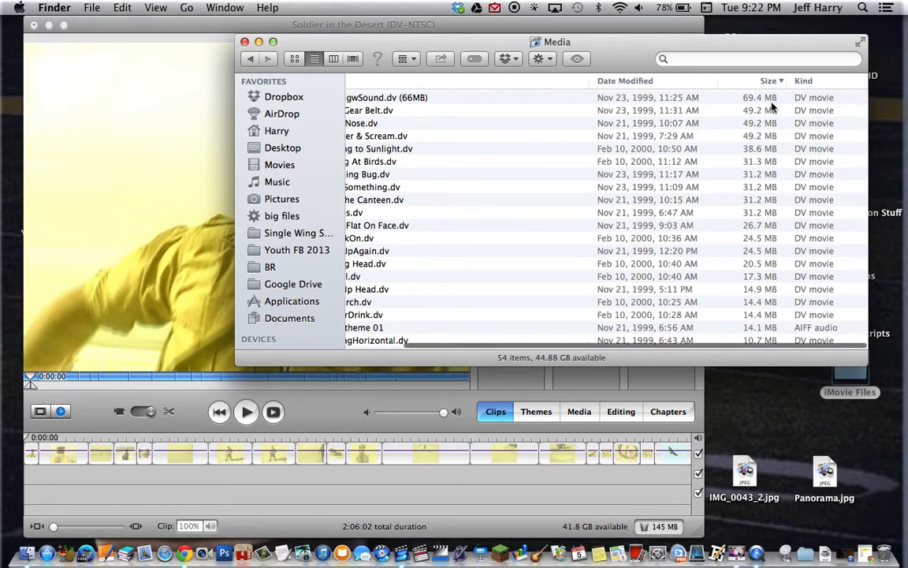
click(805, 85)
scroll(804, 88, left, 3)
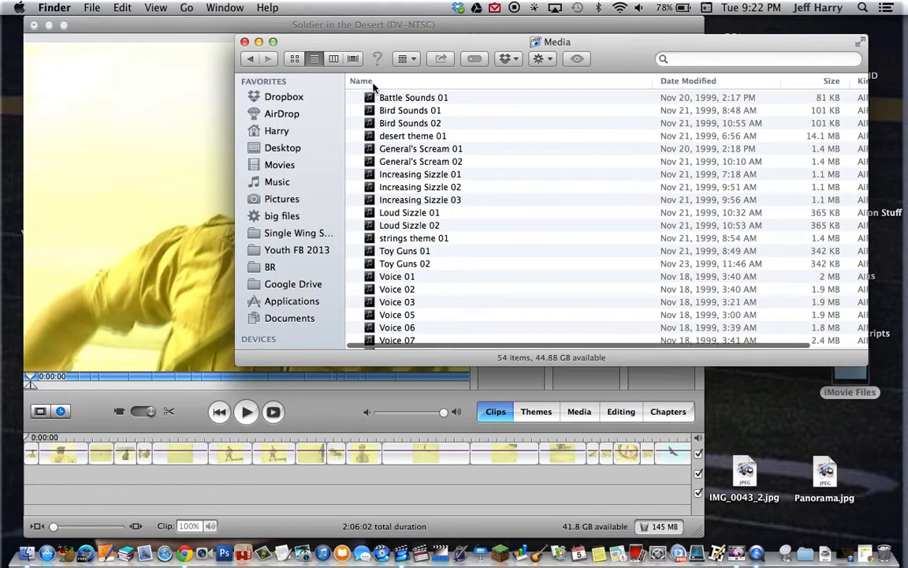
- Preview the Battle Sounds 01 file with Quick Look and close the preview
click(399, 98)
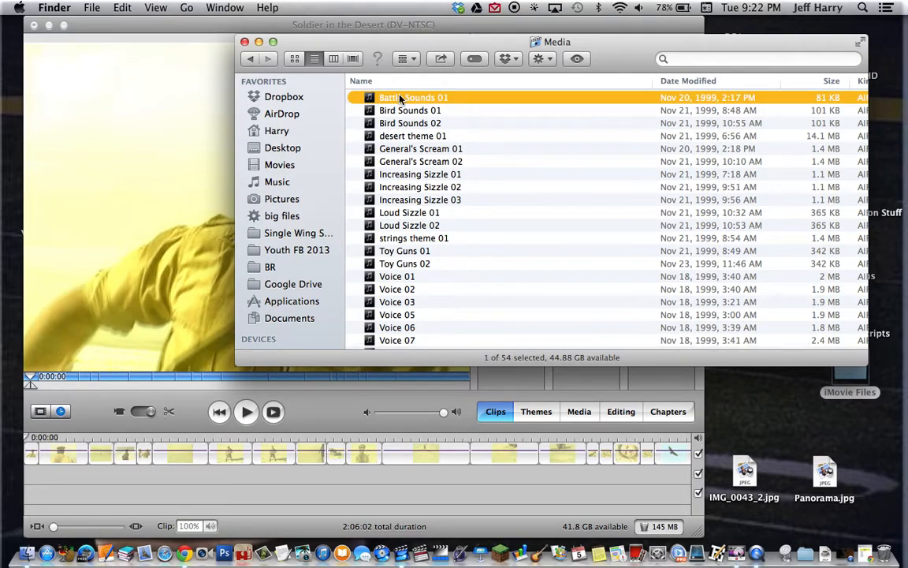
key(space)
key(space)
- Preview desert theme 01 with Quick Look, raising the system volume while it plays, and close the preview
click(428, 137)
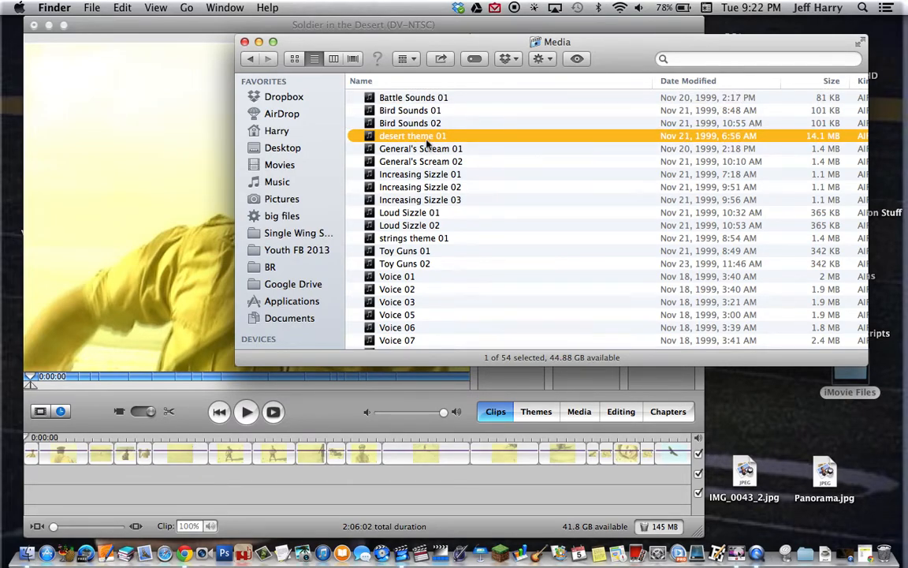
key(space)
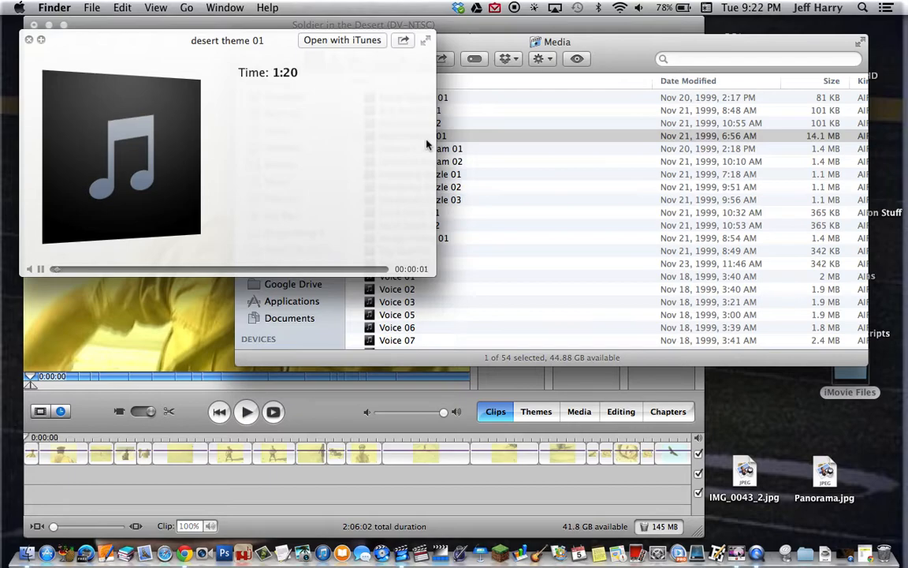
key(XF86AudioRaiseVolume)
key(XF86AudioRaiseVolume)
key(XF86AudioRaiseVolume)
key(XF86AudioRaiseVolume)
key(XF86AudioRaiseVolume)
key(space)
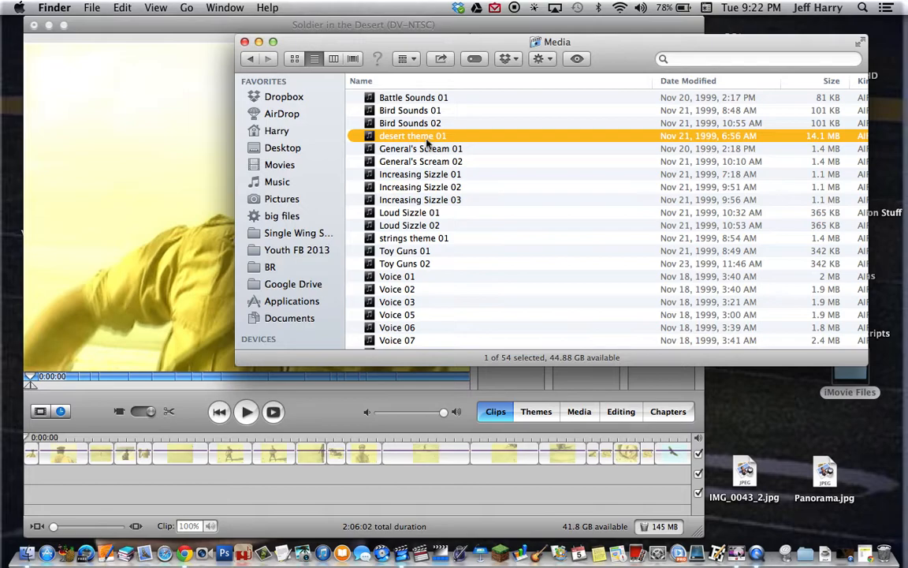
- Move the Media window aside and add desert theme 01 to the movie's upper audio track, starting at 0:00:00
drag(432, 36, 565, 48)
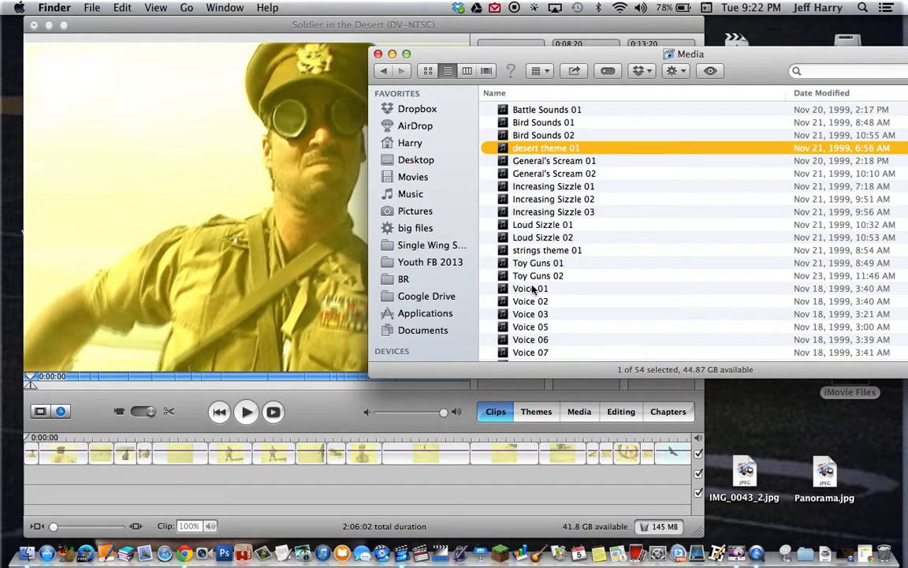
click(548, 150)
drag(548, 150, 147, 478)
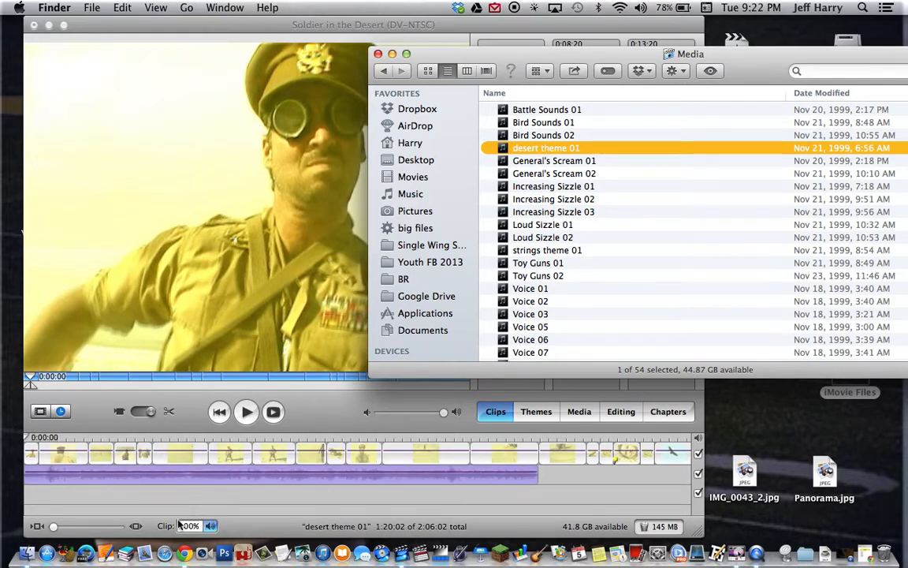
- Select the desert theme 01 clip and zoom the timeline out until all of the movie's clips fit
scroll(133, 514, left, 3)
click(116, 478)
mouse_move(115, 478)
mouse_down()
mouse_move(171, 482)
mouse_move(117, 478)
mouse_up()
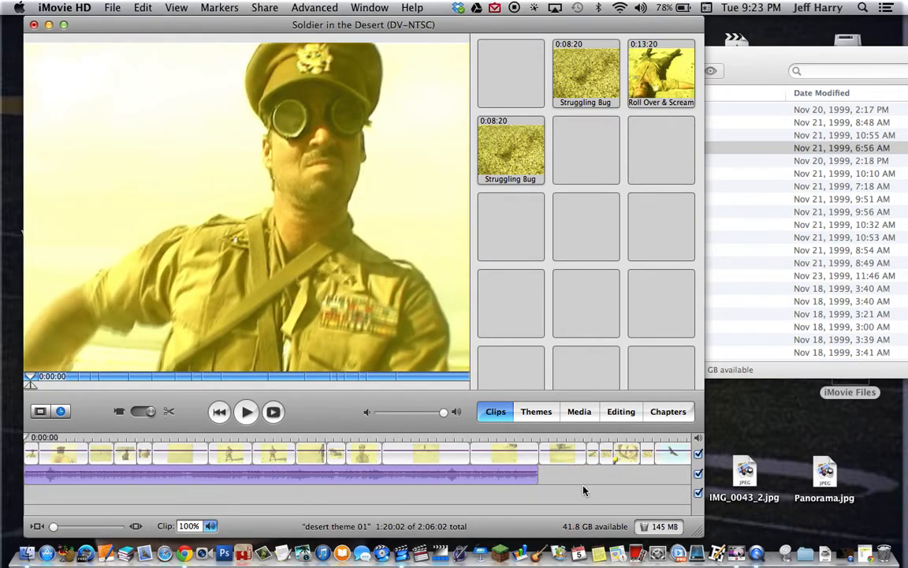
click(65, 526)
mouse_move(64, 528)
mouse_down()
mouse_move(136, 524)
mouse_move(41, 525)
mouse_move(52, 526)
mouse_up()
mouse_move(90, 478)
mouse_down()
mouse_move(130, 472)
mouse_move(77, 466)
mouse_up()
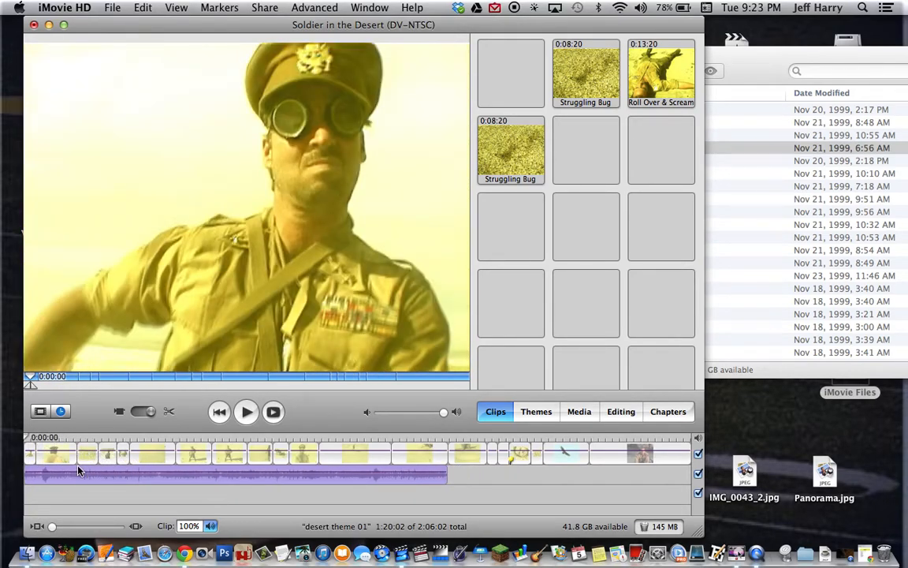
- Play the movie from the start, from 1:04:03 and across the end of desert theme 01, pausing at 1:20:28
key(space)
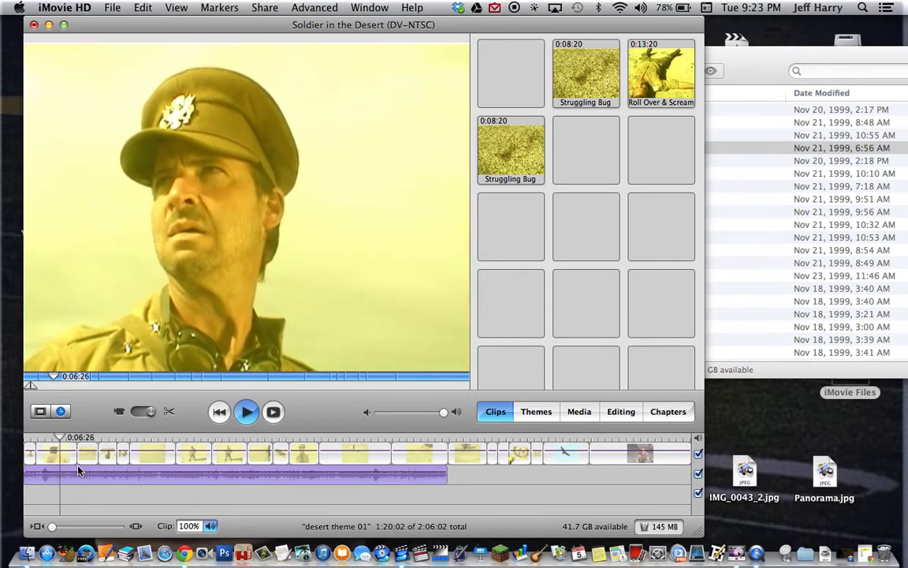
key(space)
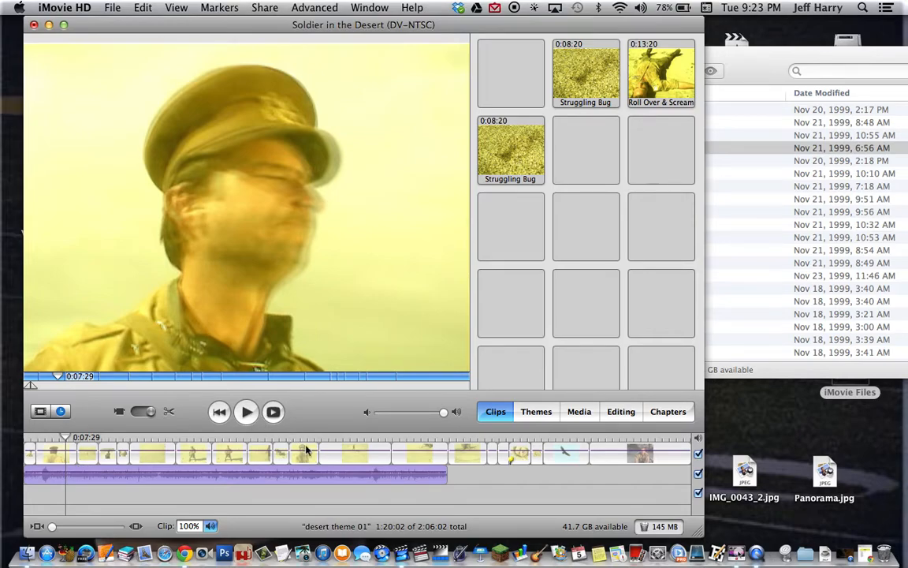
click(363, 439)
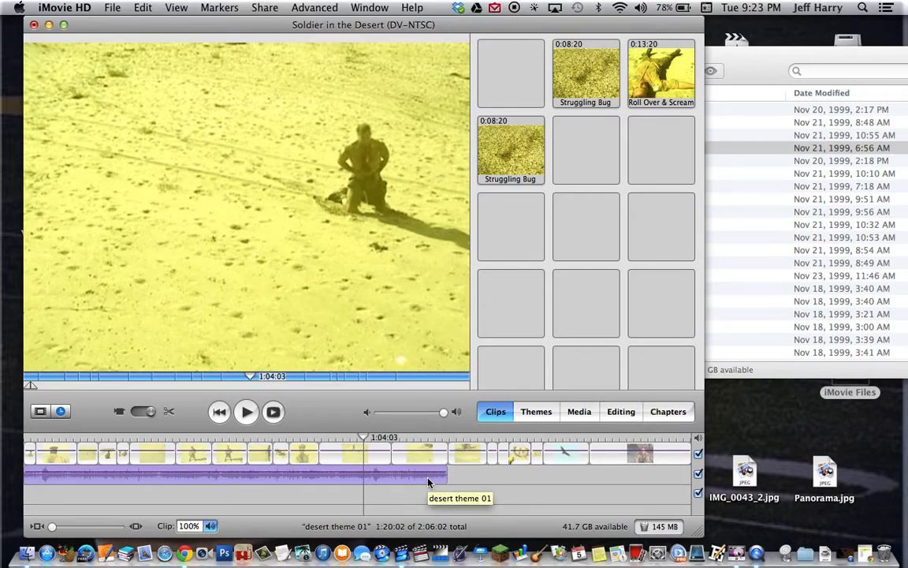
key(space)
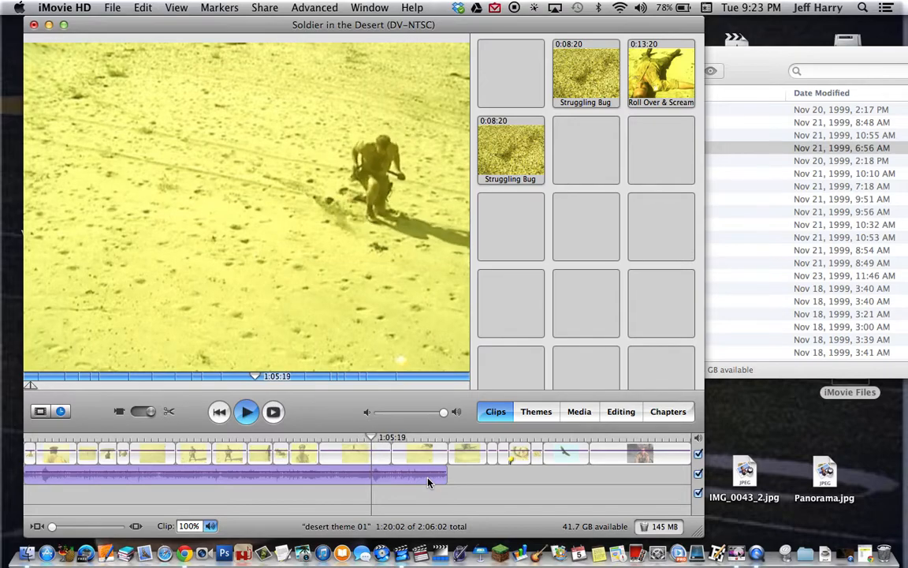
key(space)
click(427, 436)
key(space)
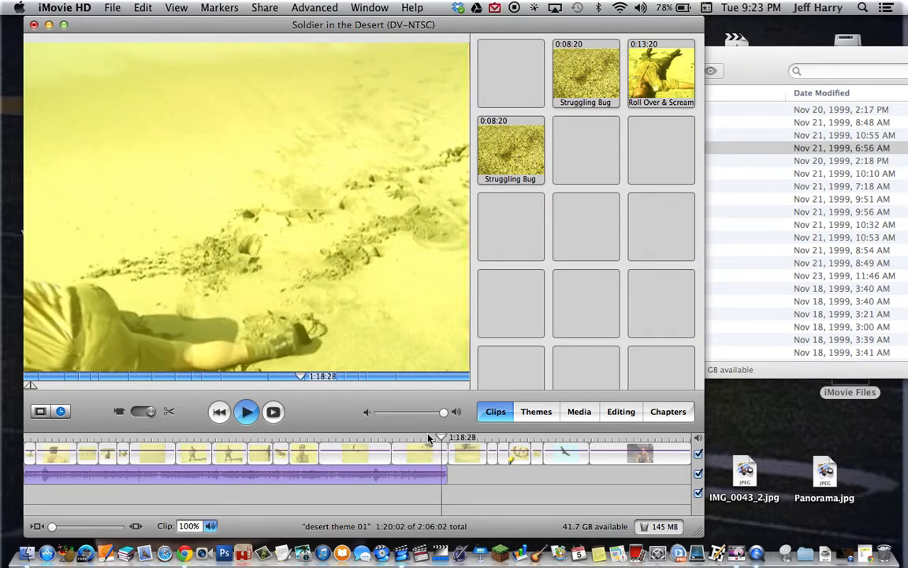
key(space)
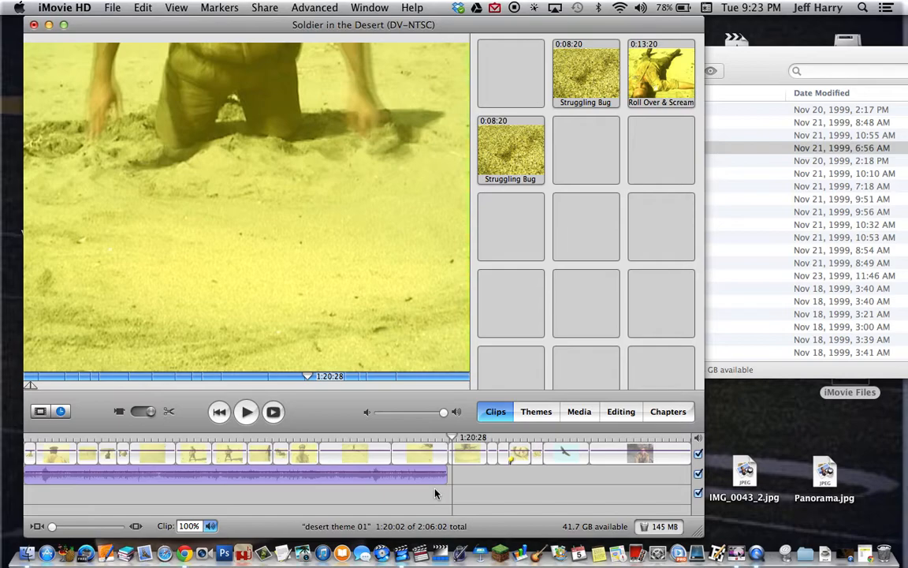
scroll(435, 493, left, 2)
scroll(435, 493, right, 2)
click(763, 76)
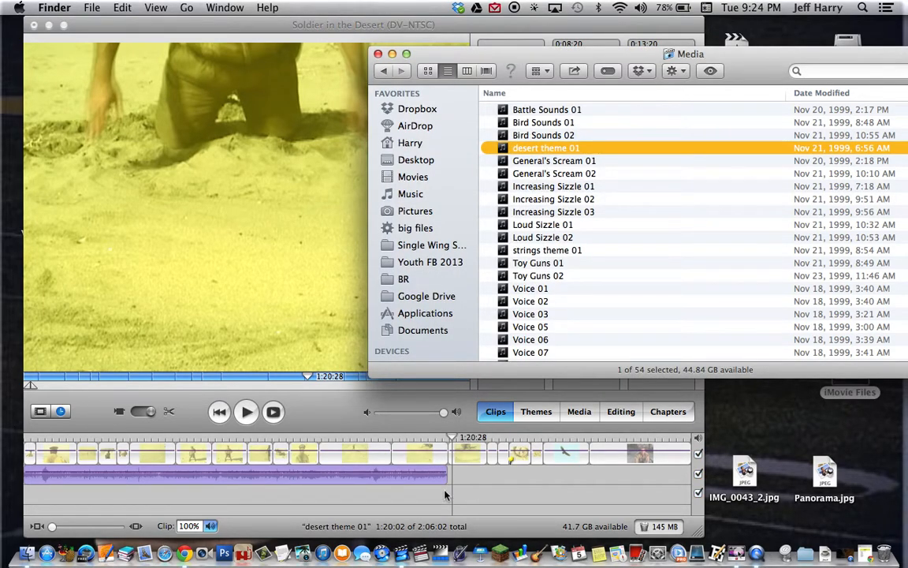
click(338, 503)
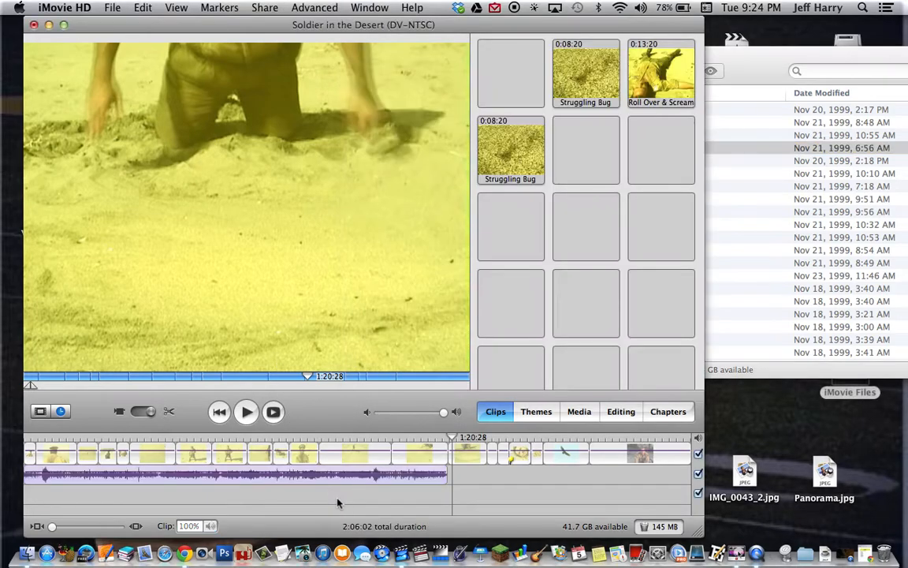
click(338, 479)
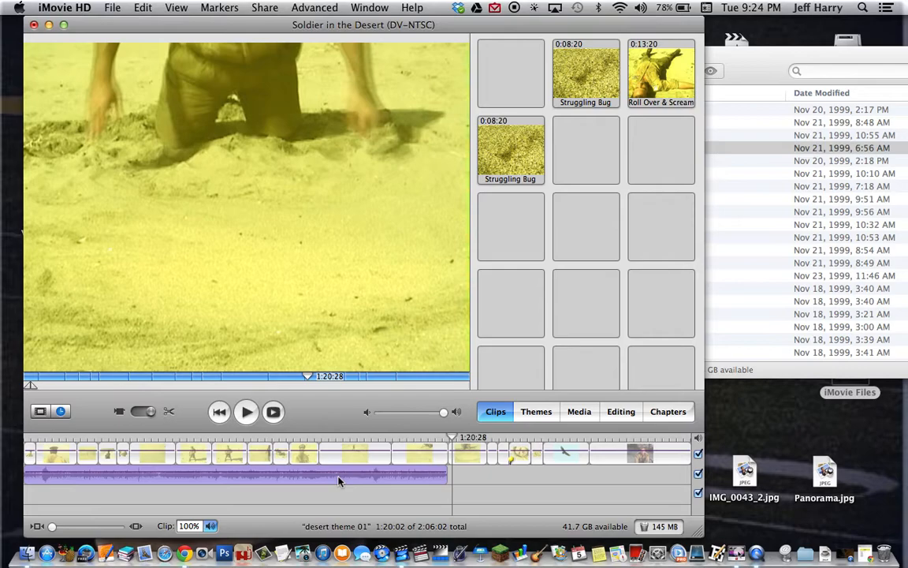
right_click(339, 480)
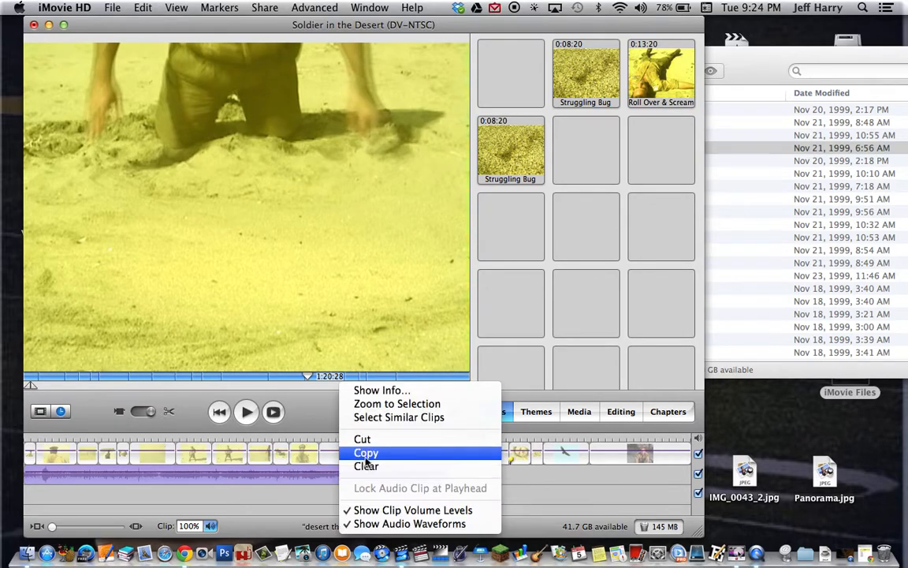
click(292, 504)
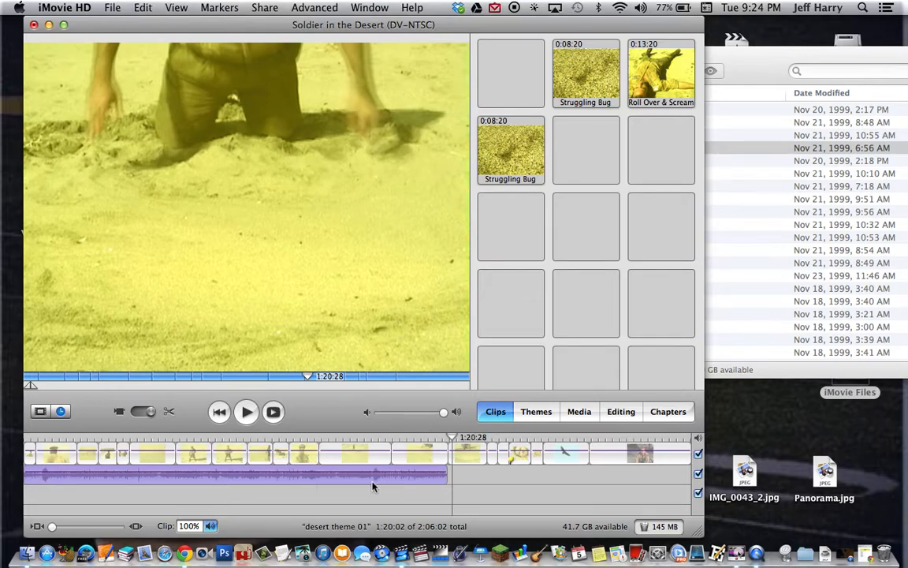
- Copy the desert theme 01 clip with the playhead set at 1:26:08, and save the project
click(481, 439)
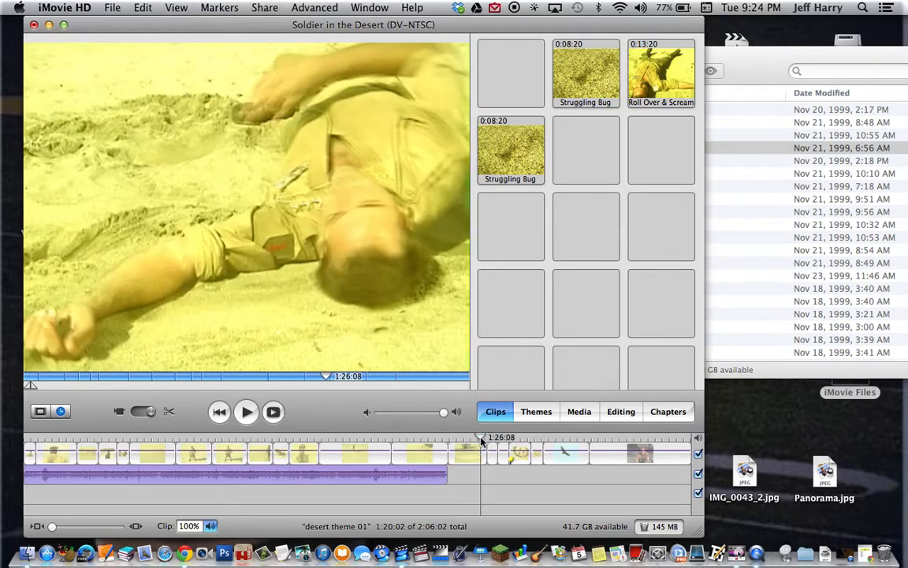
key(super+c)
right_click(465, 483)
click(453, 526)
click(397, 443)
drag(109, 6, 127, 111)
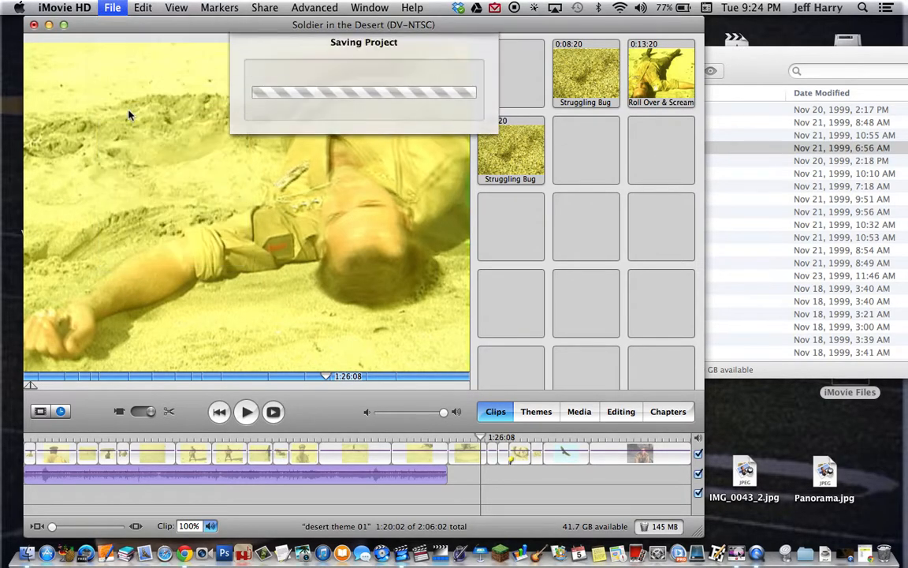